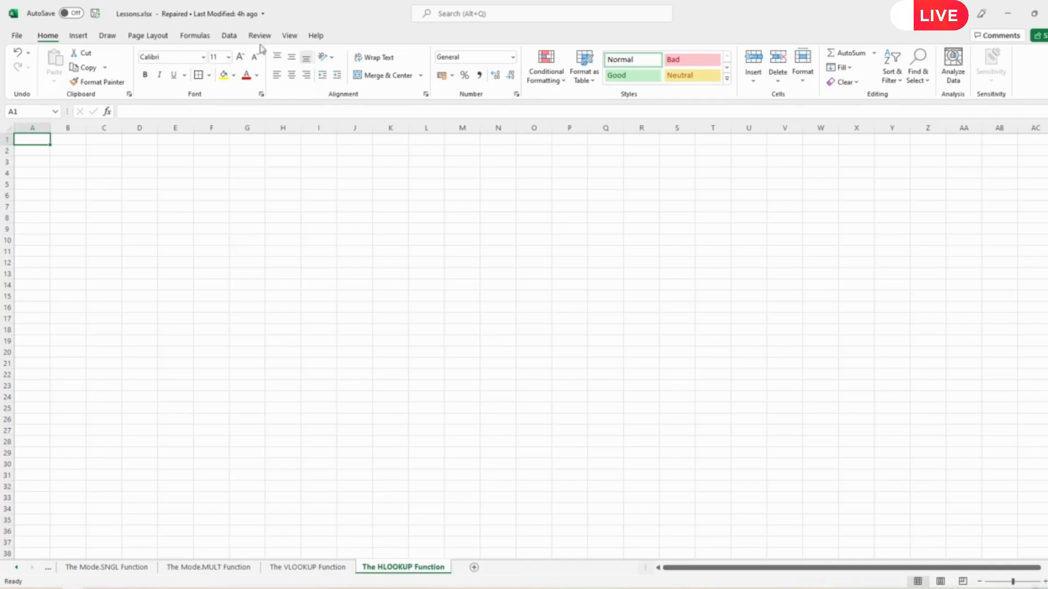
Import the subject data.csv text file and load it into a new sheet of the workbook.
left_click(229, 36)
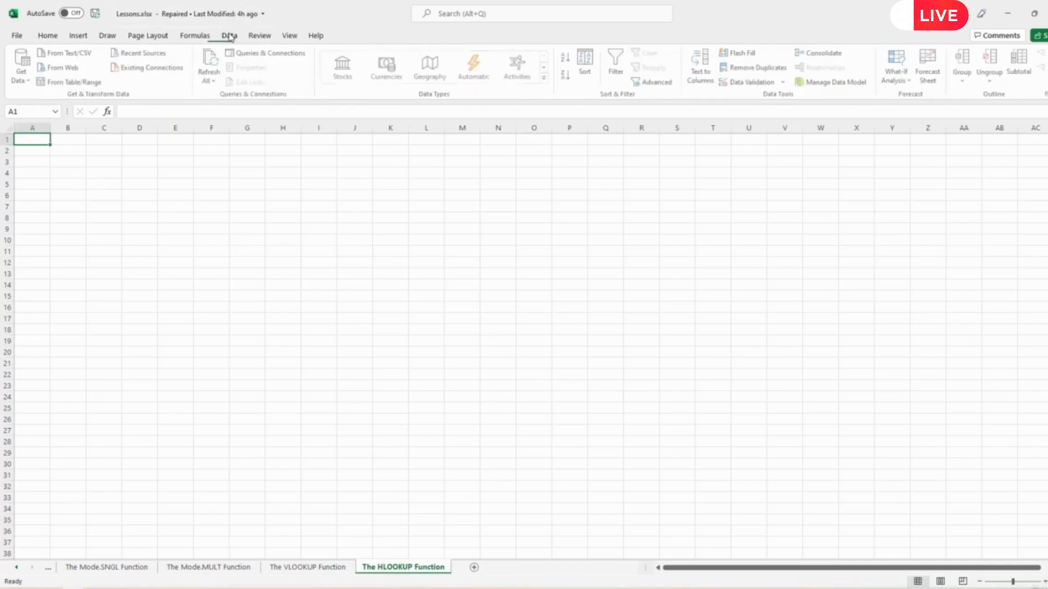
left_click(23, 68)
mouse_move(59, 105)
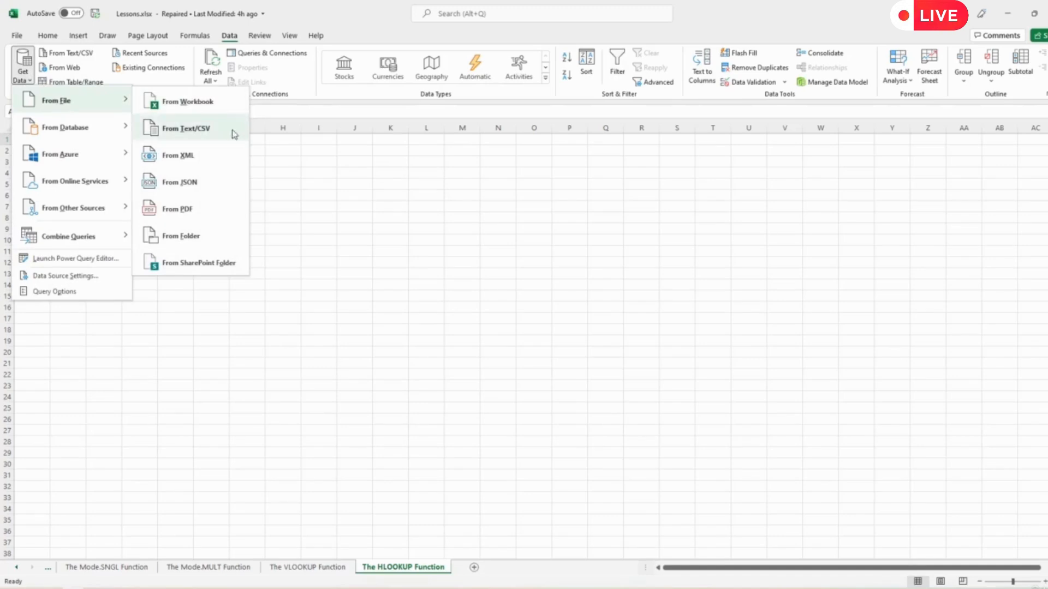
left_click(215, 131)
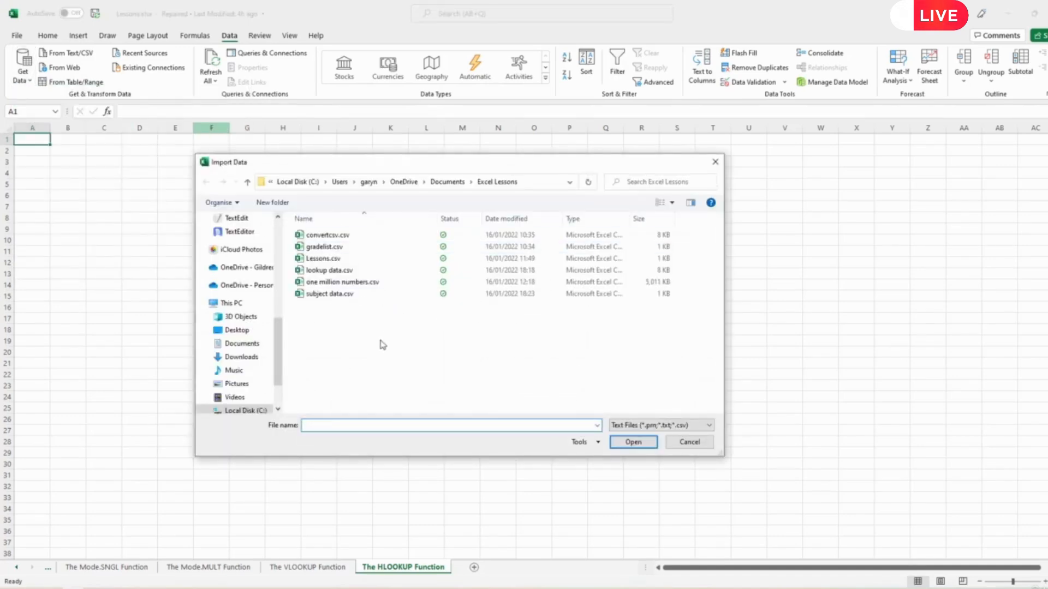
left_click(318, 295)
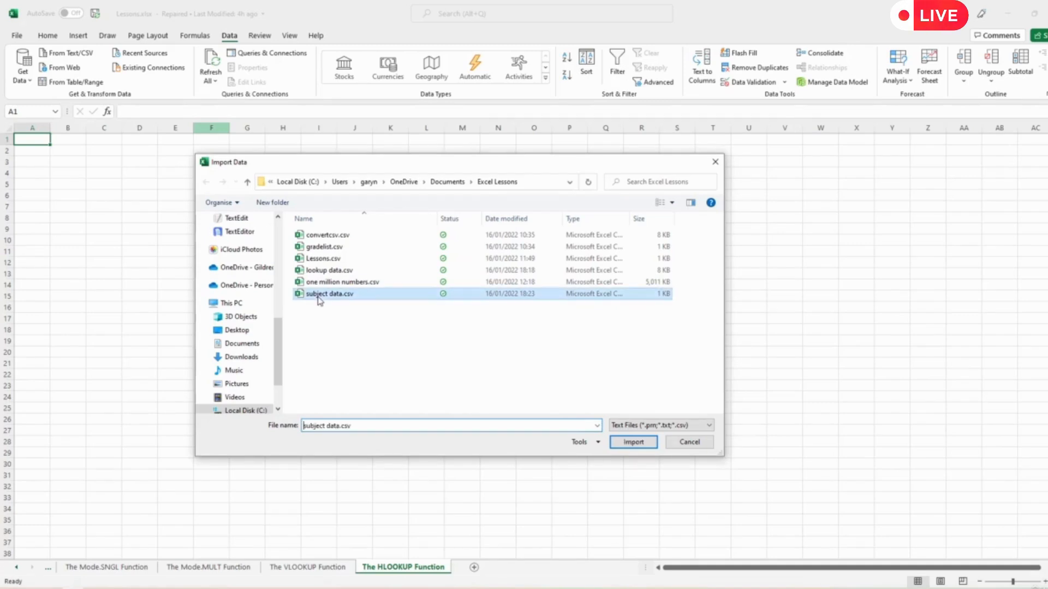
left_click(632, 443)
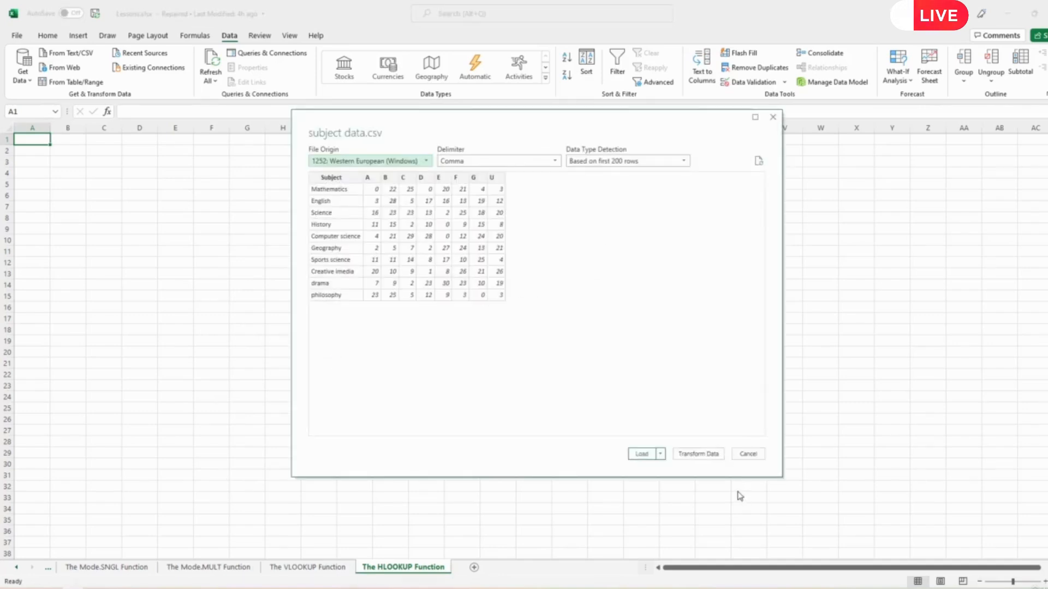
left_click(643, 457)
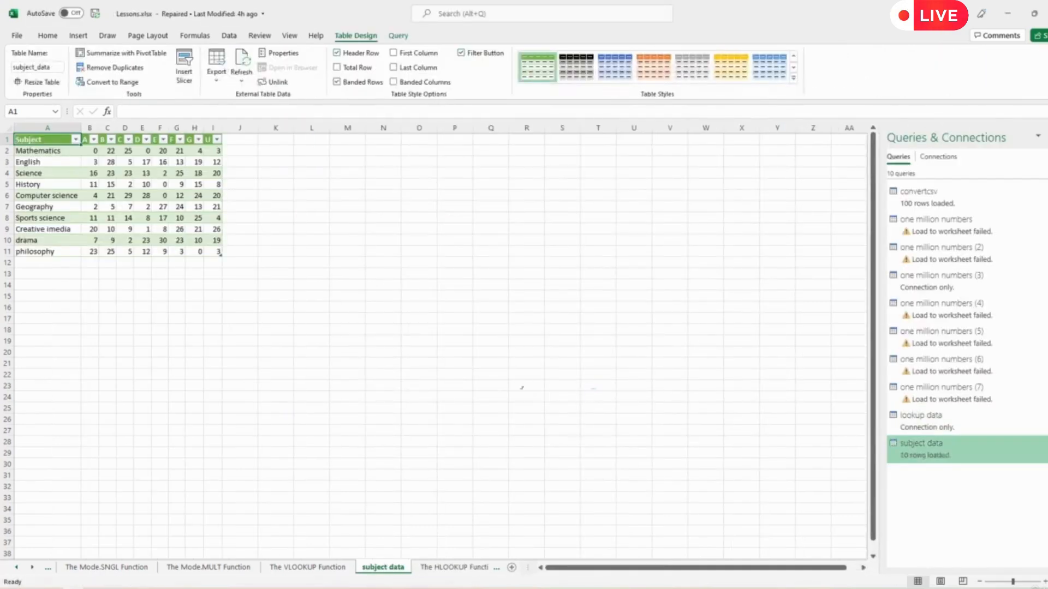
Copy the imported table A1:I11 and paste it as values at A1 of The HLOOKUP Function sheet.
left_click_drag(38, 140, 218, 252)
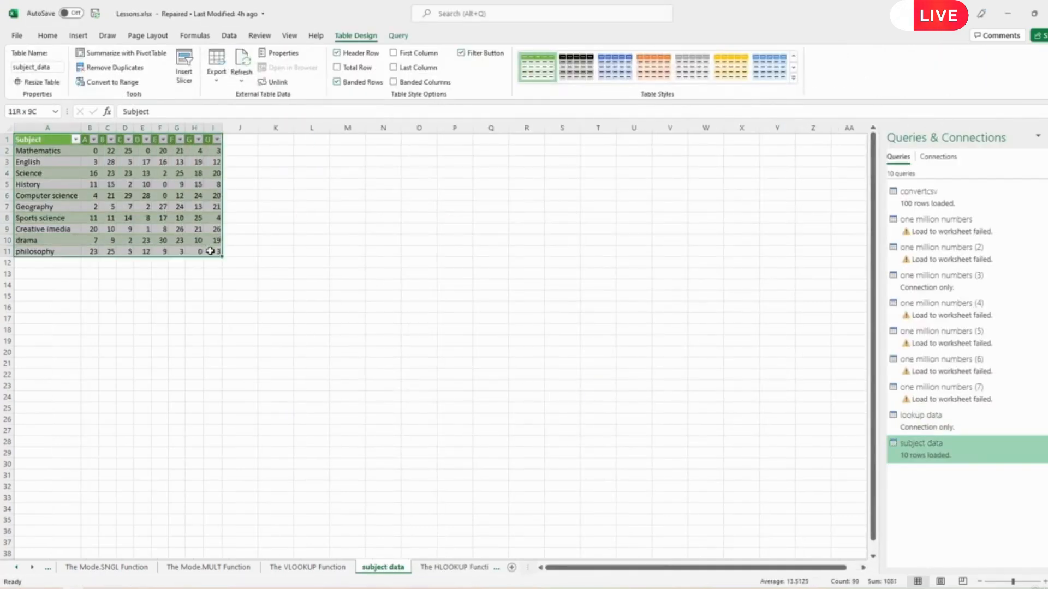
right_click(117, 210)
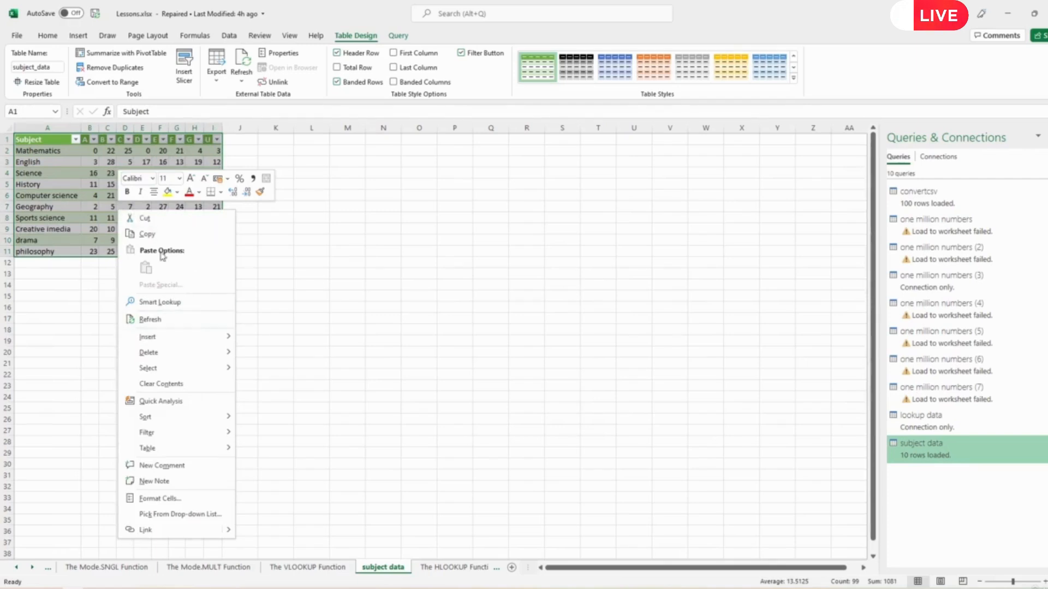
key("Escape")
key("ctrl+c")
left_click(444, 568)
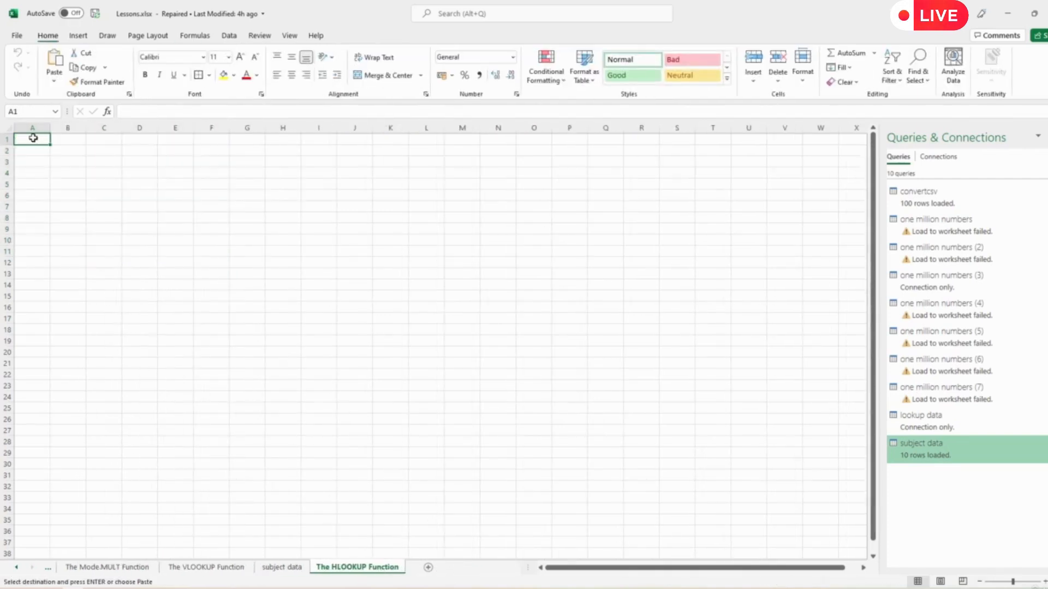
right_click(34, 138)
left_click(77, 198)
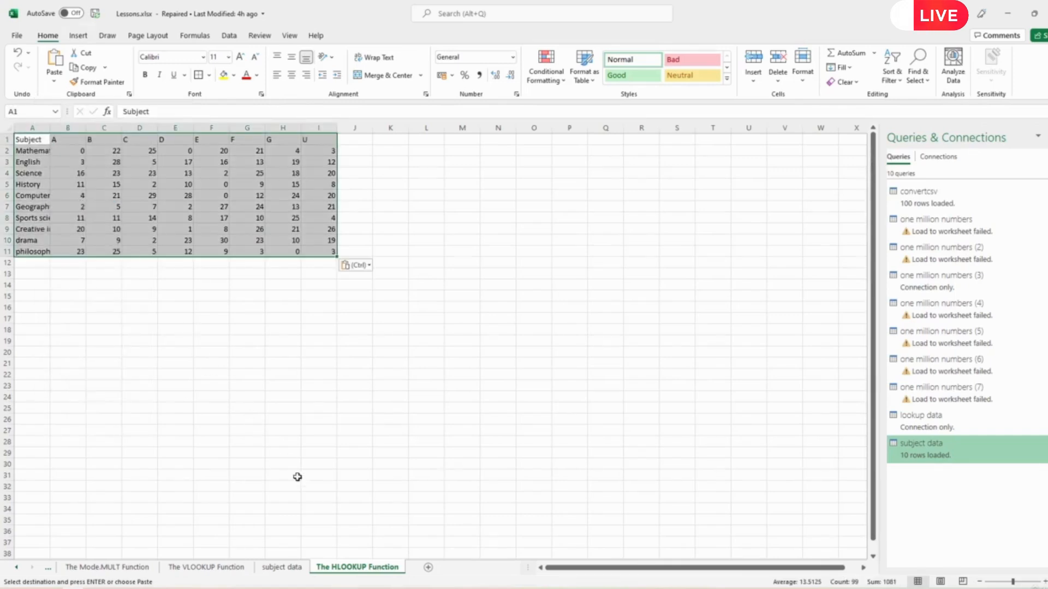
Permanently delete the subject data sheet.
left_click(281, 567)
right_click(286, 570)
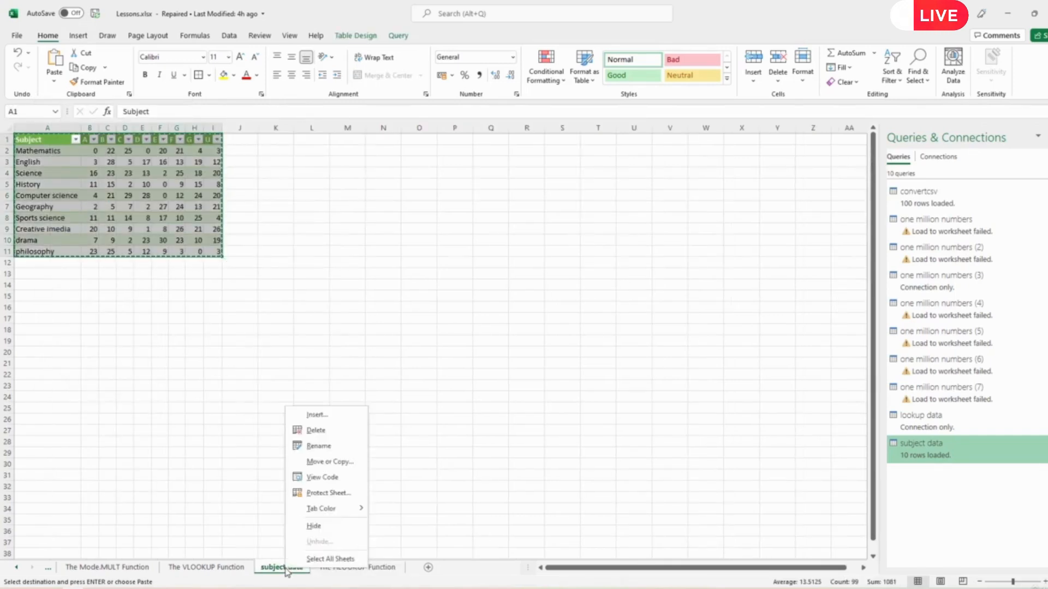
left_click(320, 430)
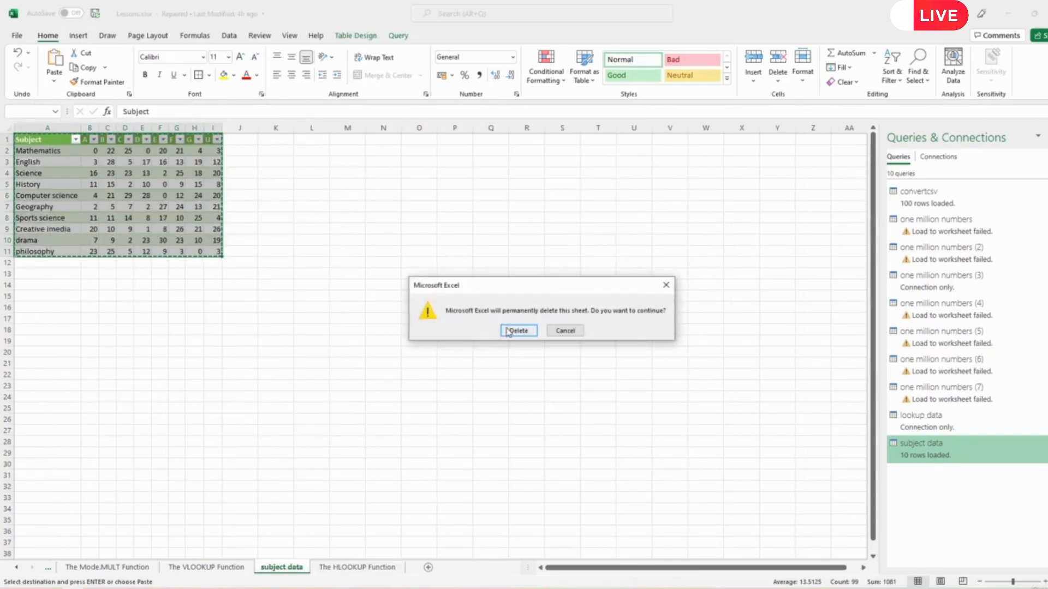
left_click(518, 331)
left_click(283, 273)
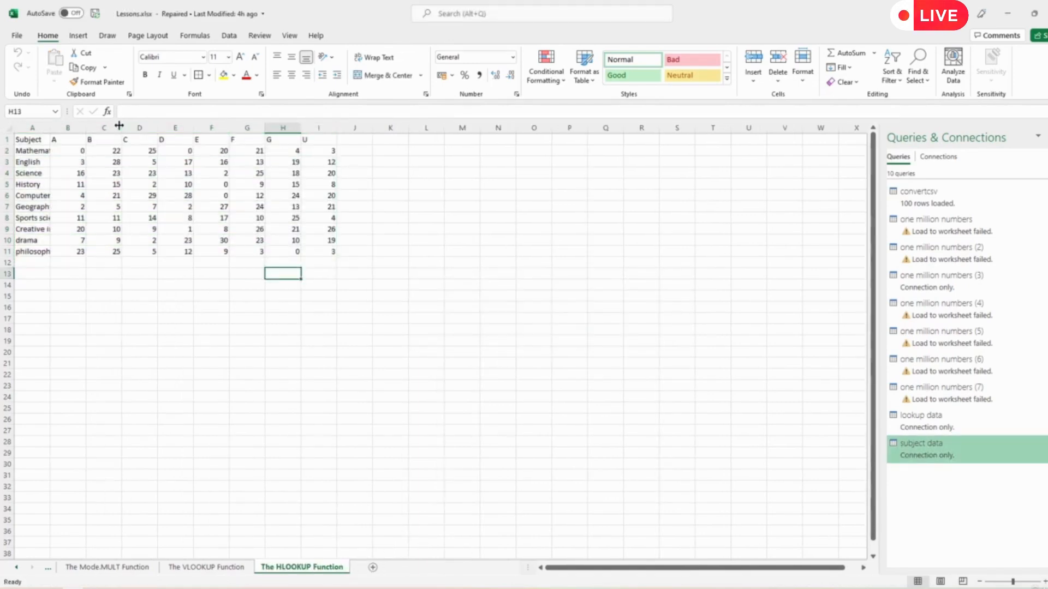
Autofit all columns on the sheet and slightly widen columns B to I to one equal width.
left_click(8, 128)
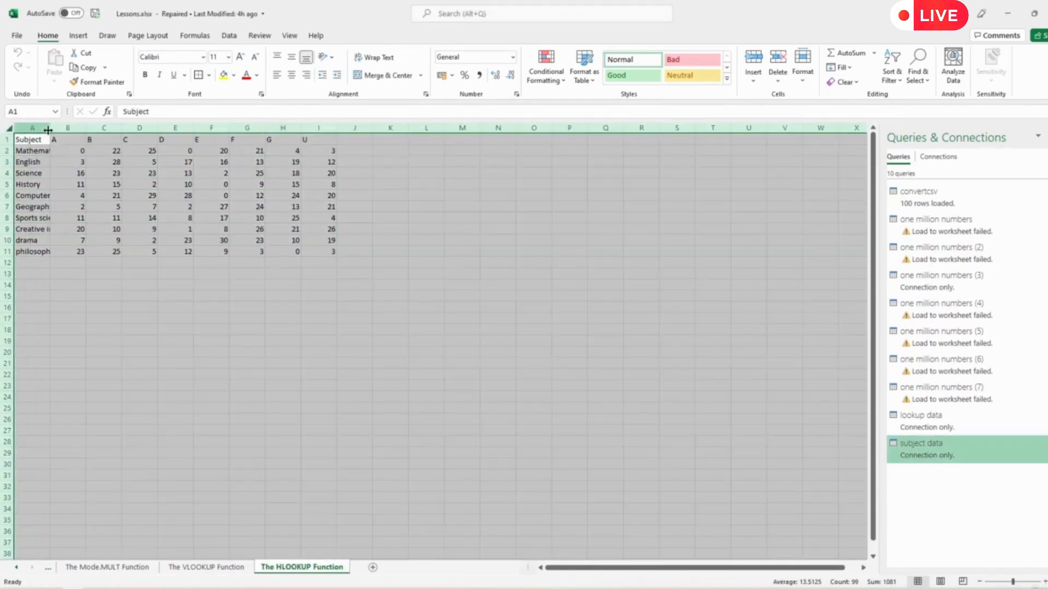
double_click(50, 127)
left_click(282, 343)
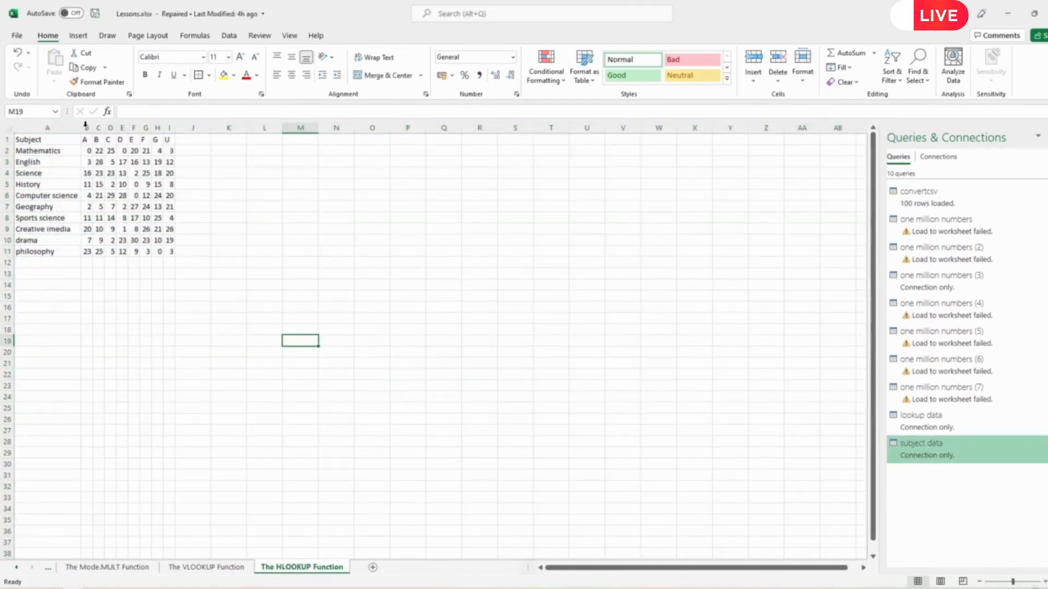
left_click_drag(86, 127, 170, 128)
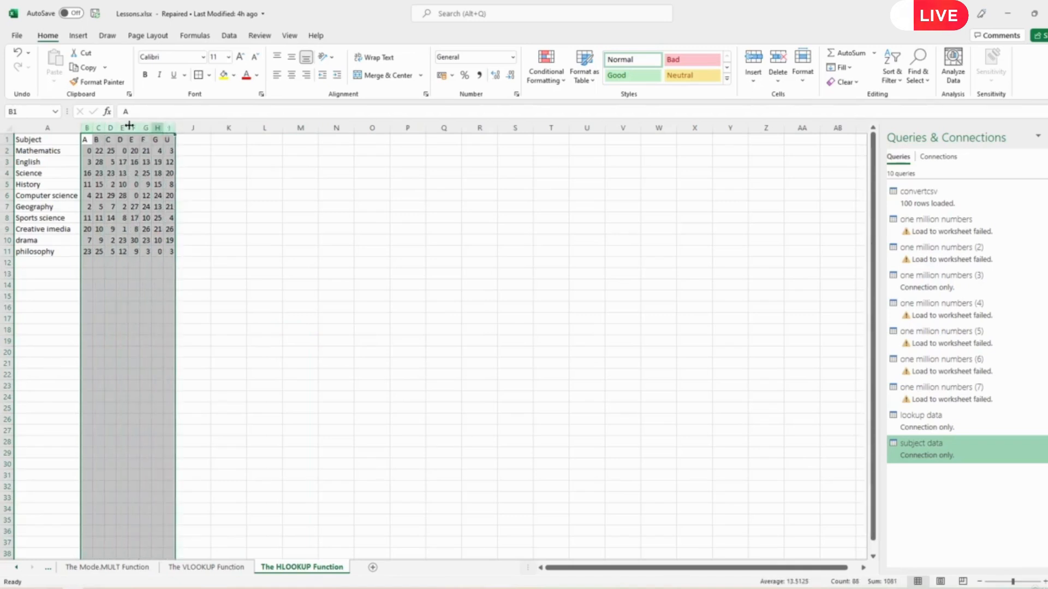
mouse_move(93, 127)
left_mouse_down()
mouse_move(217, 236)
mouse_move(217, 251)
left_mouse_up()
left_click(273, 241)
Center the grade headings and counts in B1:I11 both horizontally and vertically.
left_click(82, 138)
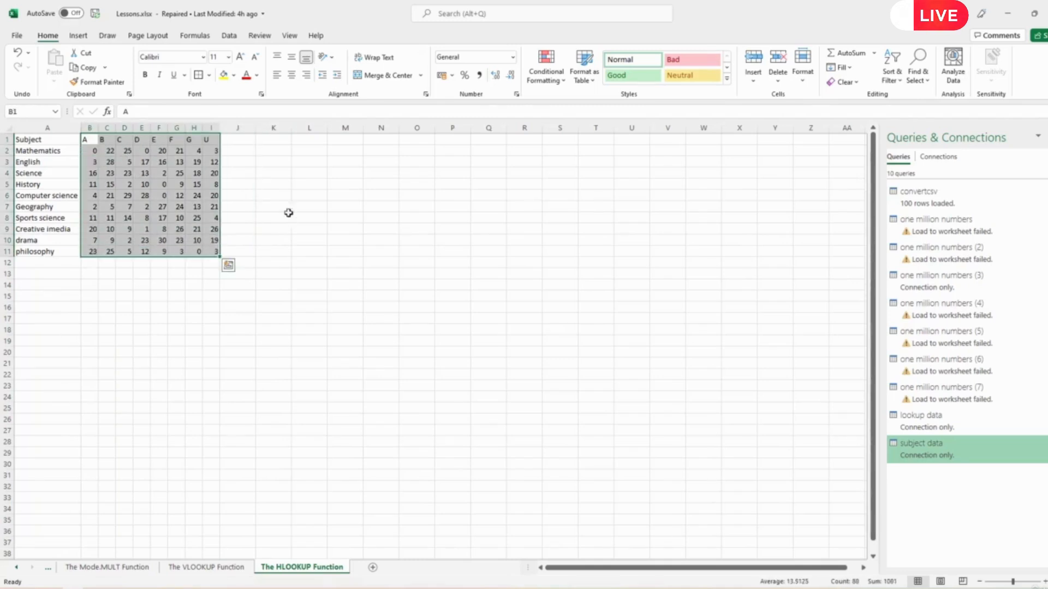
left_click(292, 75)
left_click(291, 56)
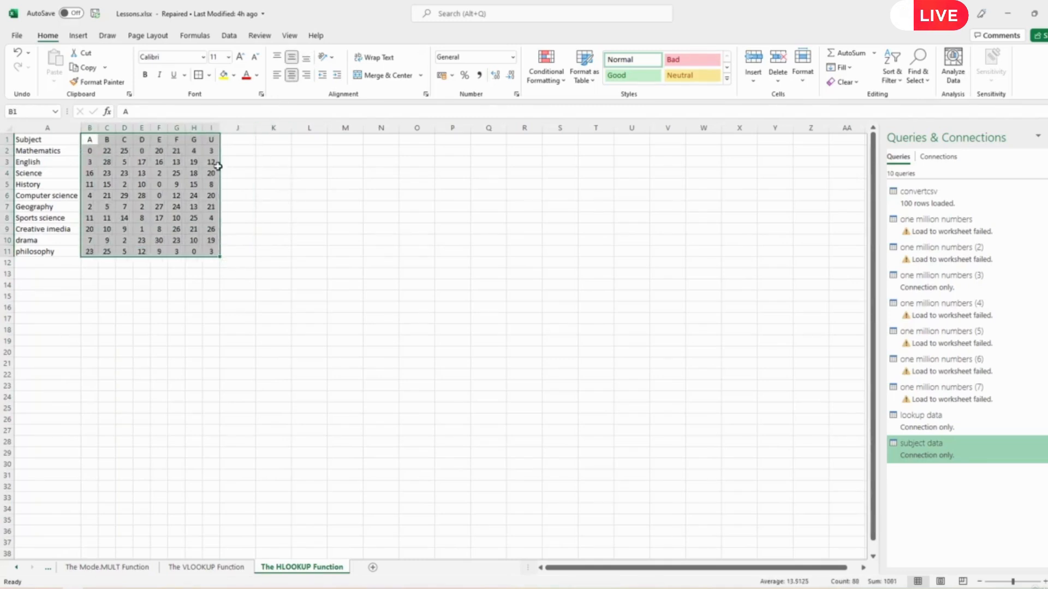
left_click(273, 217)
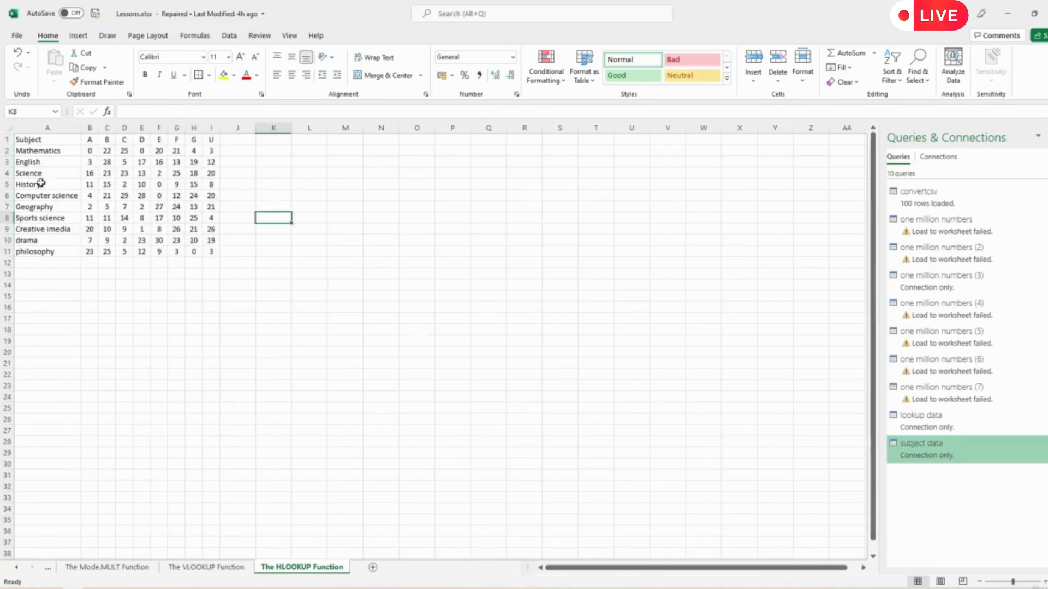
Right-align the subject names in A2:A11 and center the Subject heading in A1.
left_click(42, 151)
left_click_drag(45, 158, 51, 250)
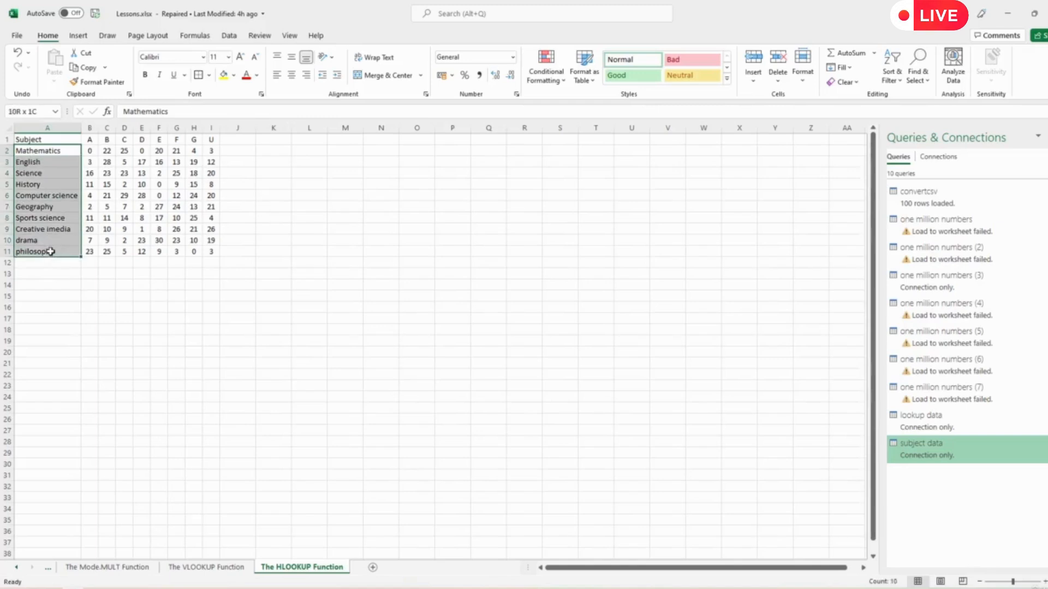
left_click(306, 75)
left_click(56, 140)
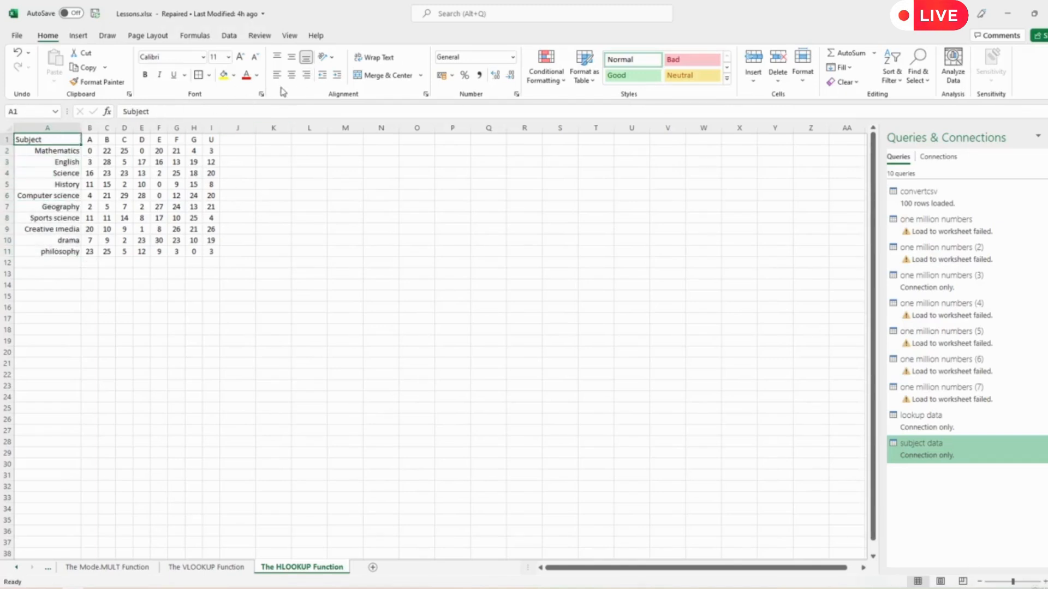
left_click(291, 75)
left_click(273, 240)
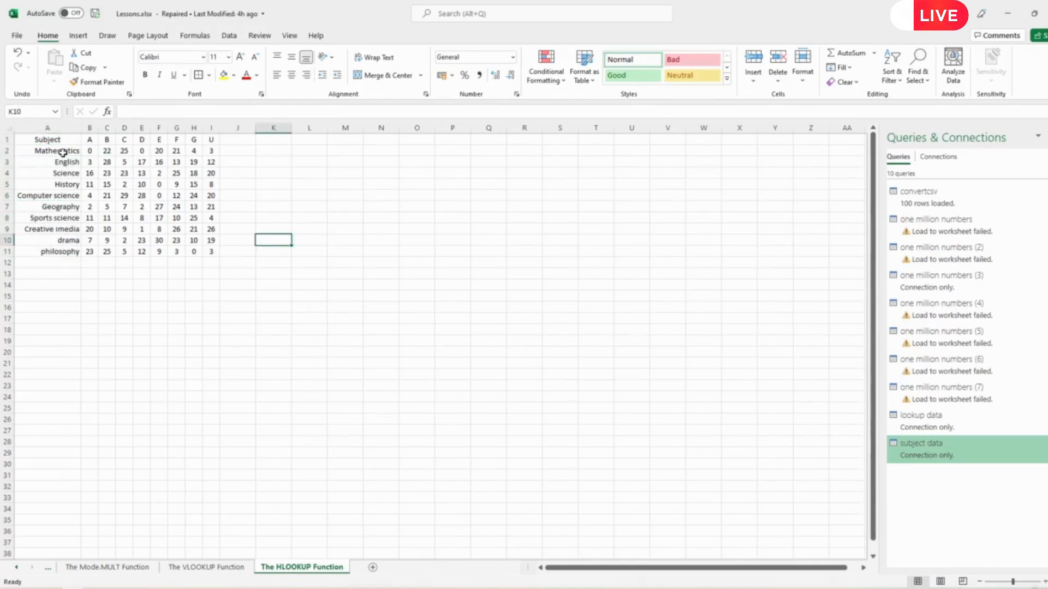
Examine the table's subject names, grade headings and grade counts per subject.
left_click_drag(60, 151, 70, 247)
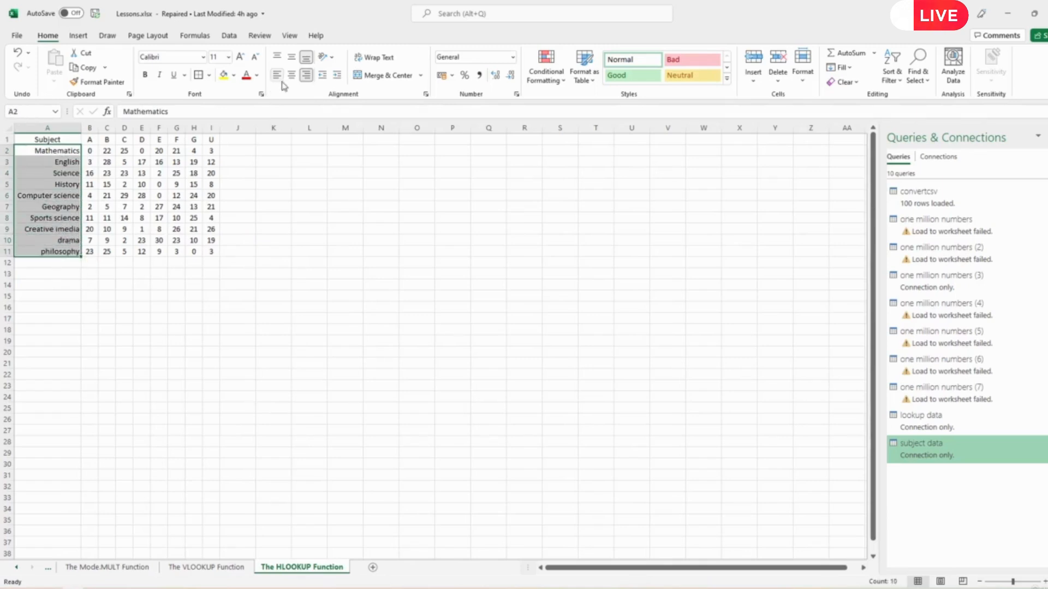
left_click(47, 141)
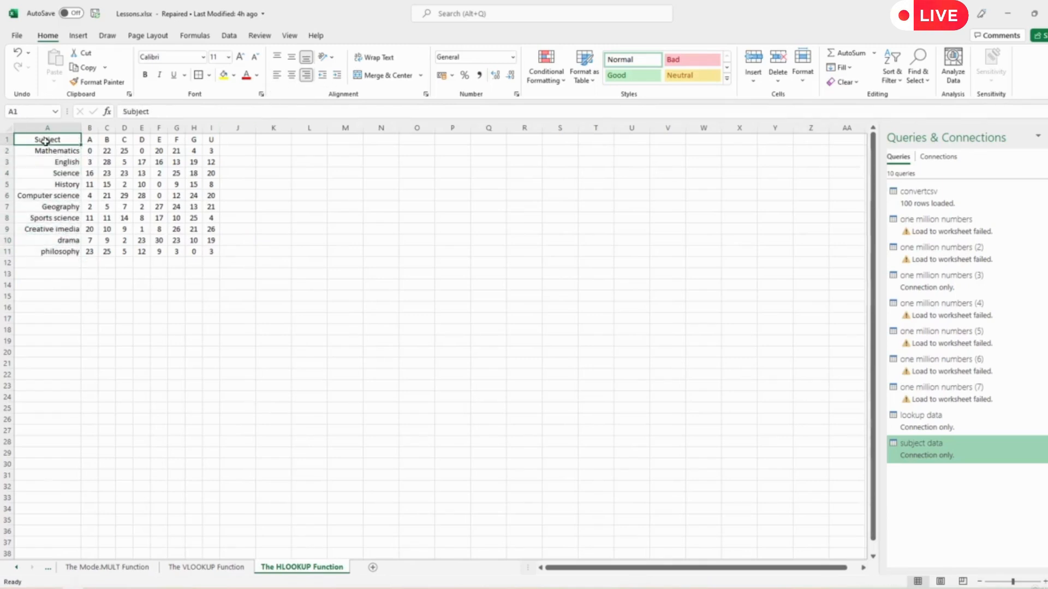
left_click_drag(91, 152, 213, 250)
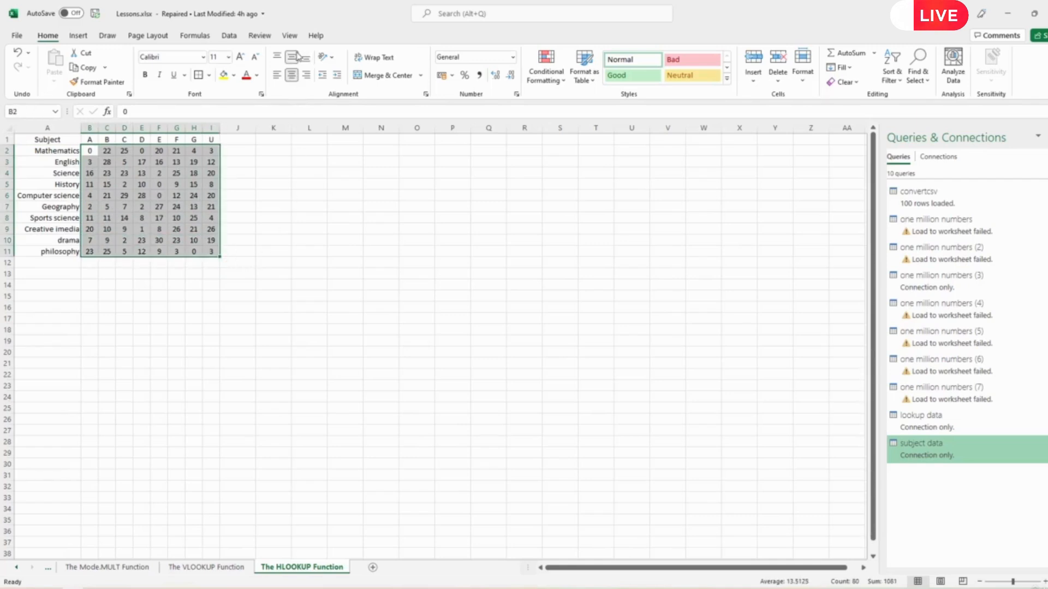
left_click_drag(91, 139, 208, 140)
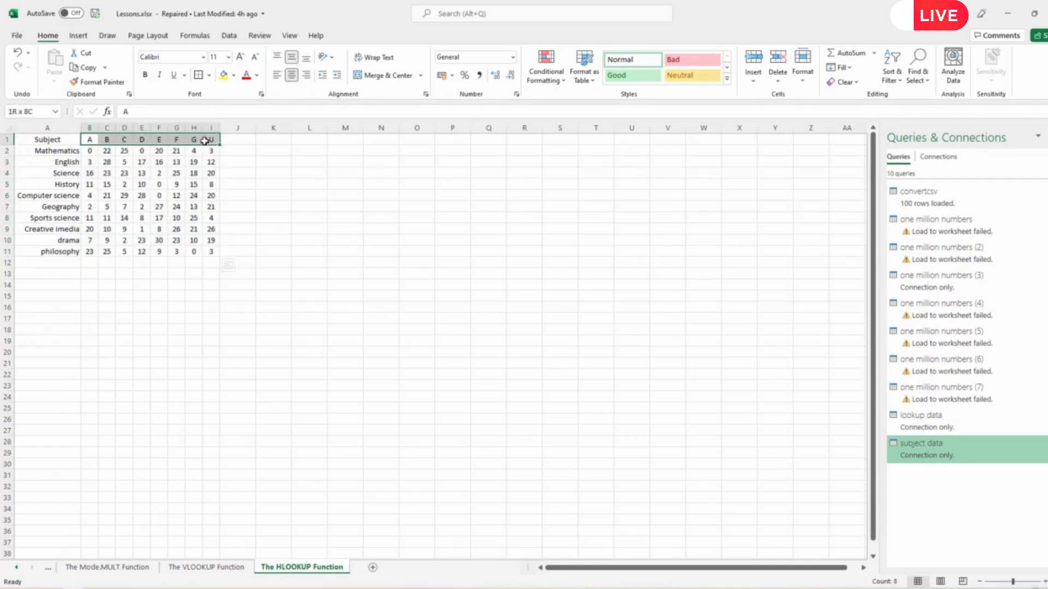
left_click(321, 228)
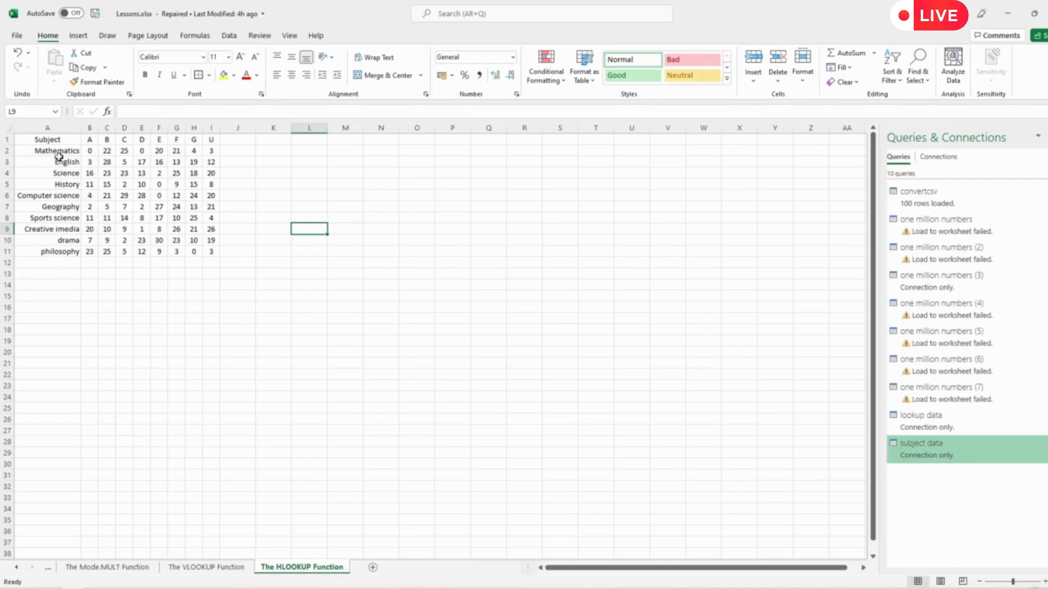
left_click_drag(57, 151, 61, 252)
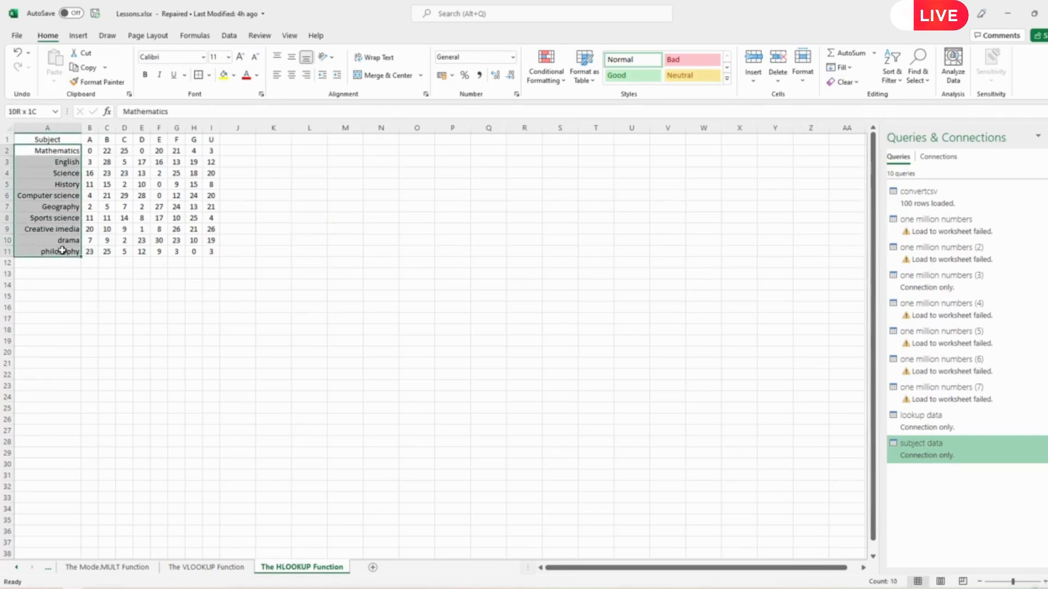
left_click_drag(92, 140, 211, 142)
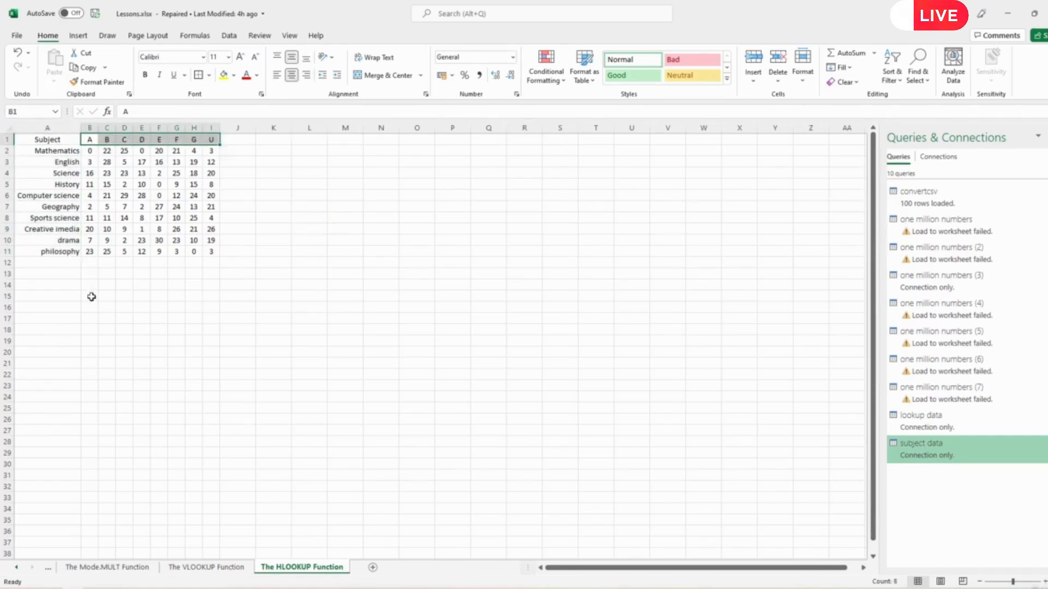
Enter Computer Science as the lookup subject in cell A16.
left_click(54, 306)
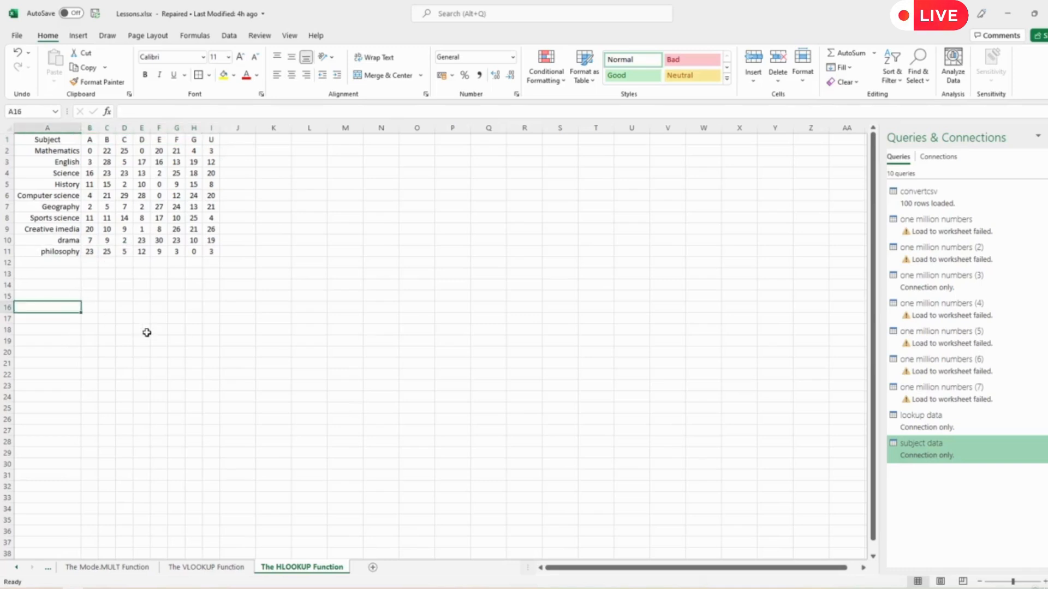
type("Comput")
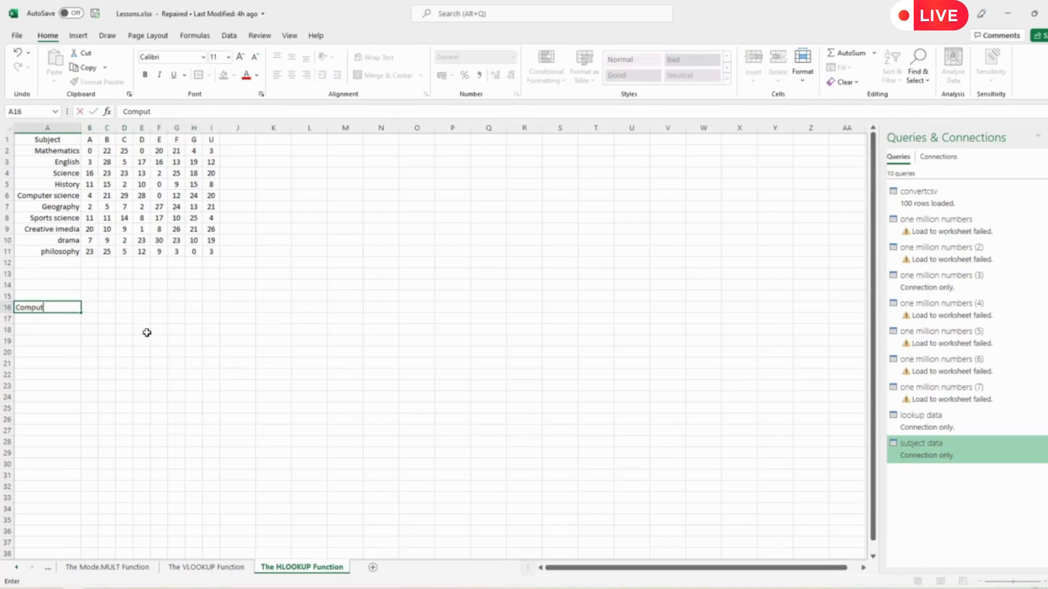
type("er Science")
key("Return")
Enter the grade headings A, B, C, D, E, F, G and U across B15:I15 and return to cell A16.
key("Up")
key("Right")
key("Up")
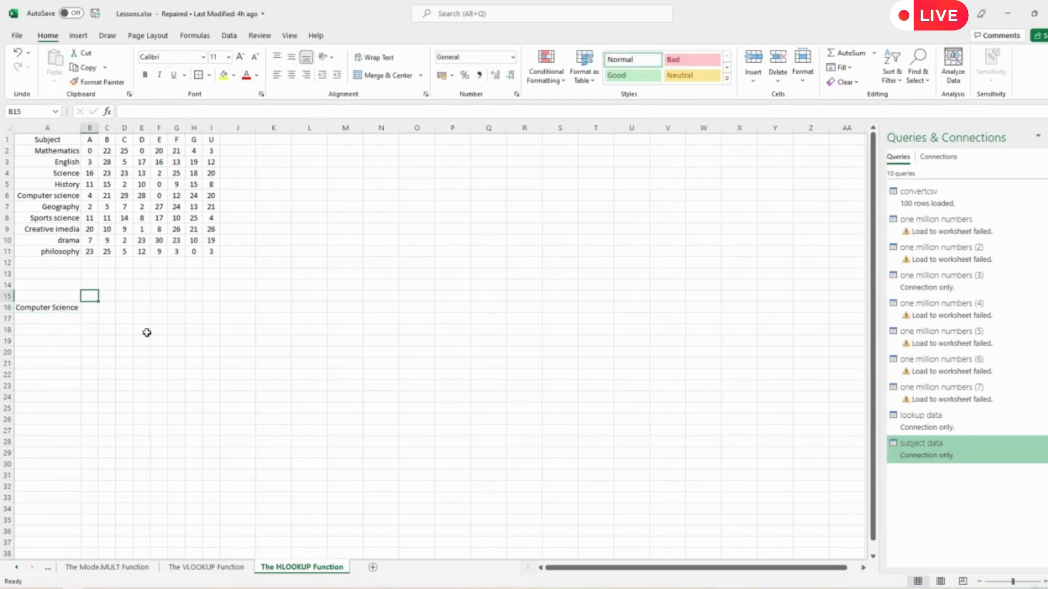
type("A")
key("Right")
key("Right")
key("Left")
type("B")
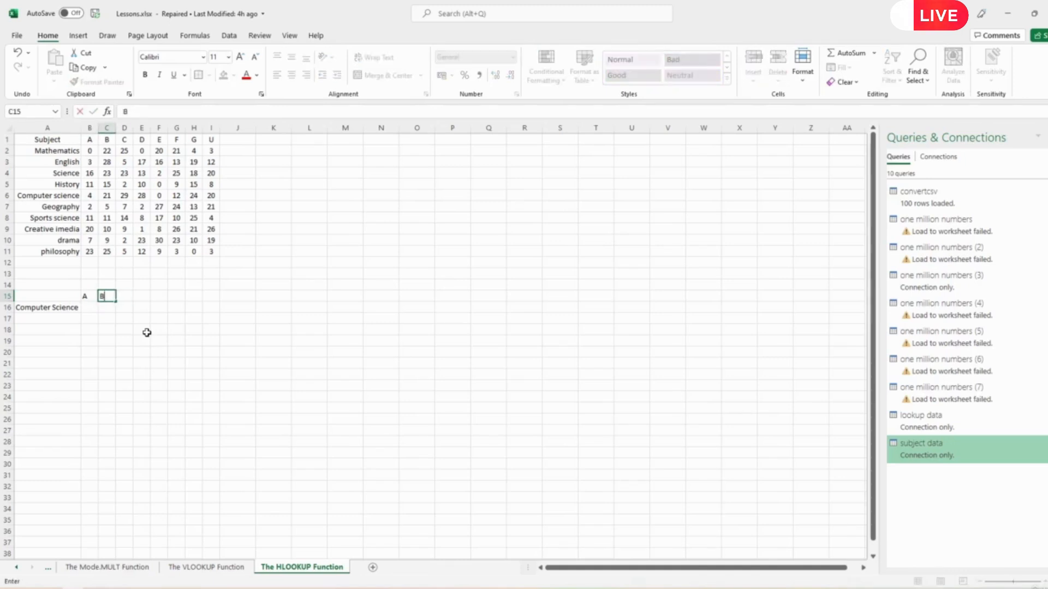
key("Right")
type("C")
key("Right")
type("D")
key("Right")
type("E")
key("Right")
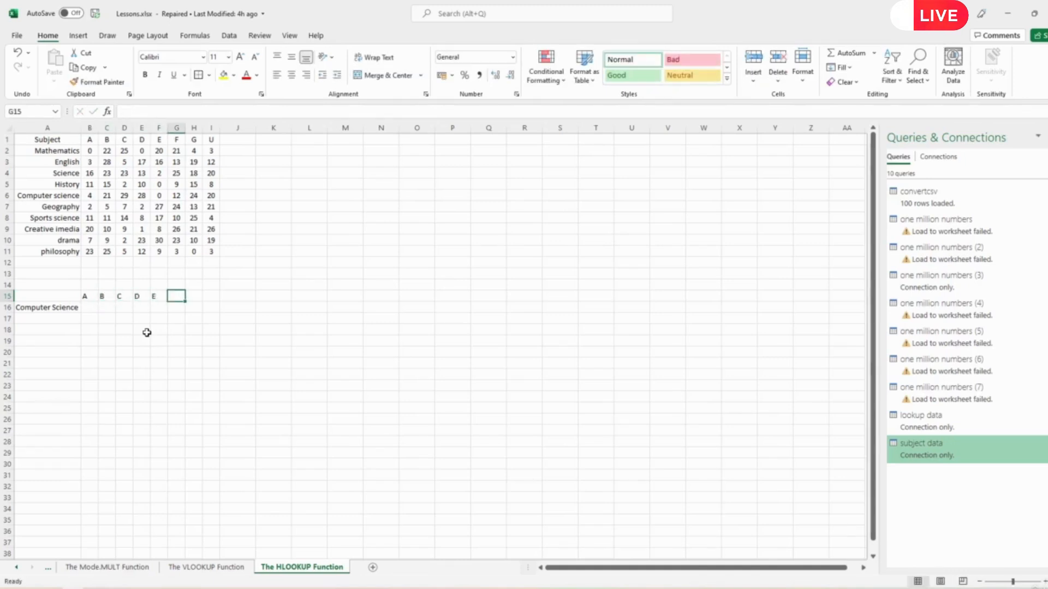
type("F")
key("Tab")
type("G")
key("Tab")
type("U")
key("Return")
key("Left")
key("Left")
key("Left")
key("Left")
key("Left")
key("Left")
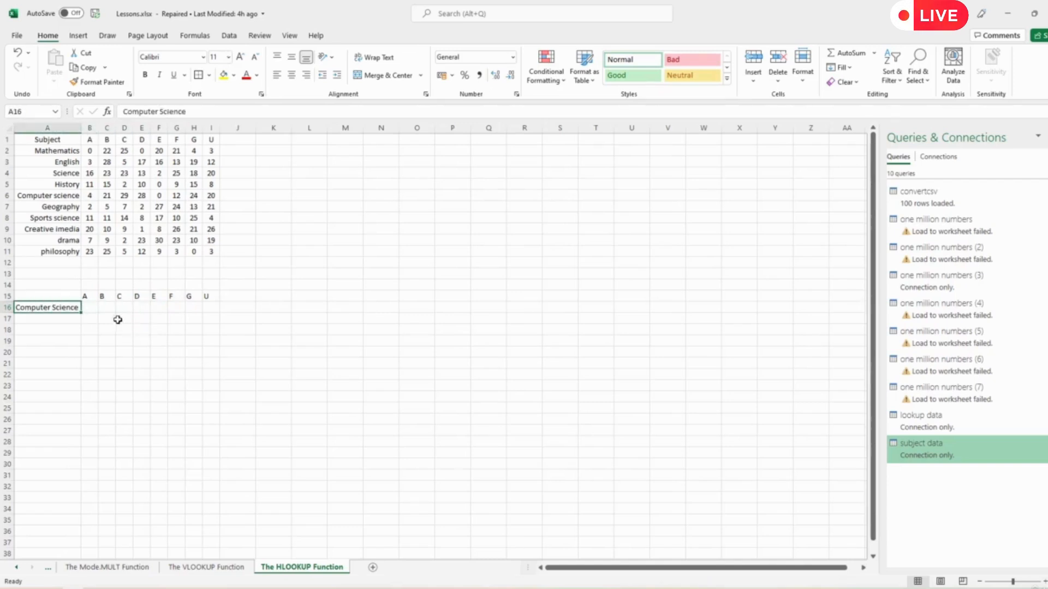
Close the Queries & Connections pane and name the grade table range B1:I11 subject_grades.
left_click(87, 306)
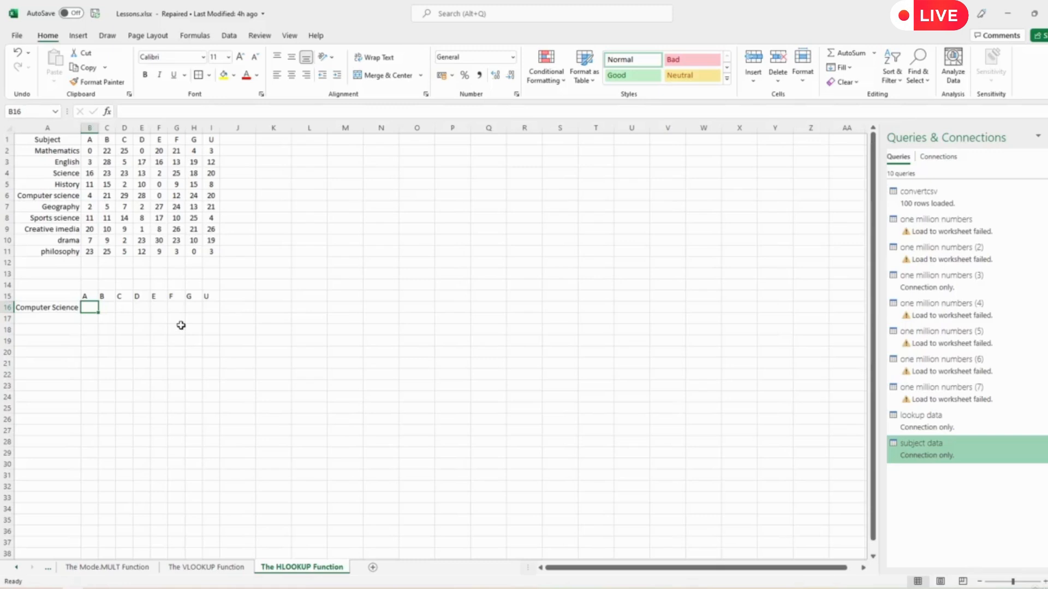
left_click(1047, 136)
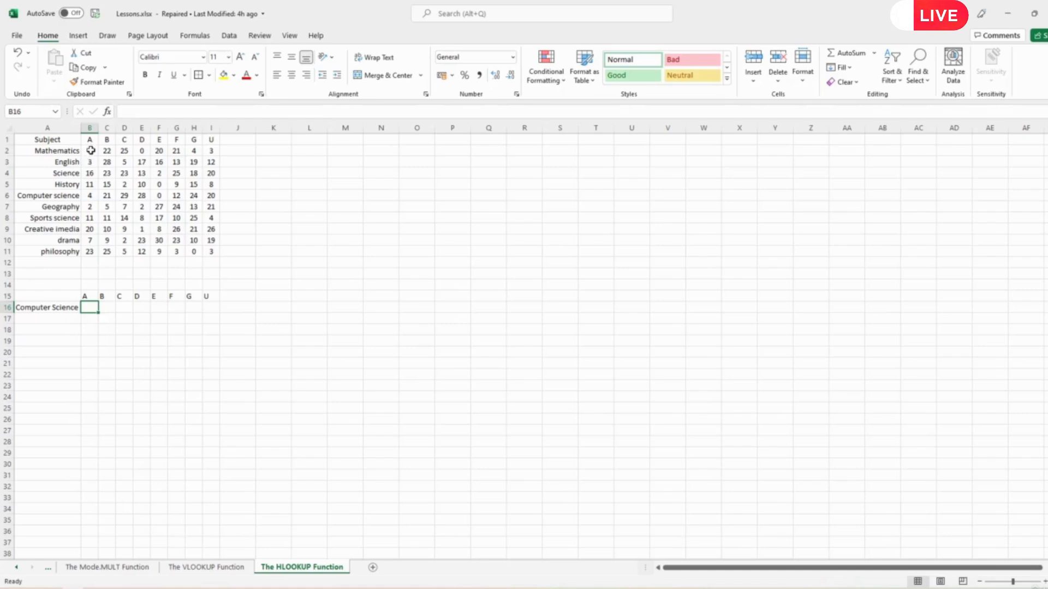
left_click_drag(89, 151, 211, 251)
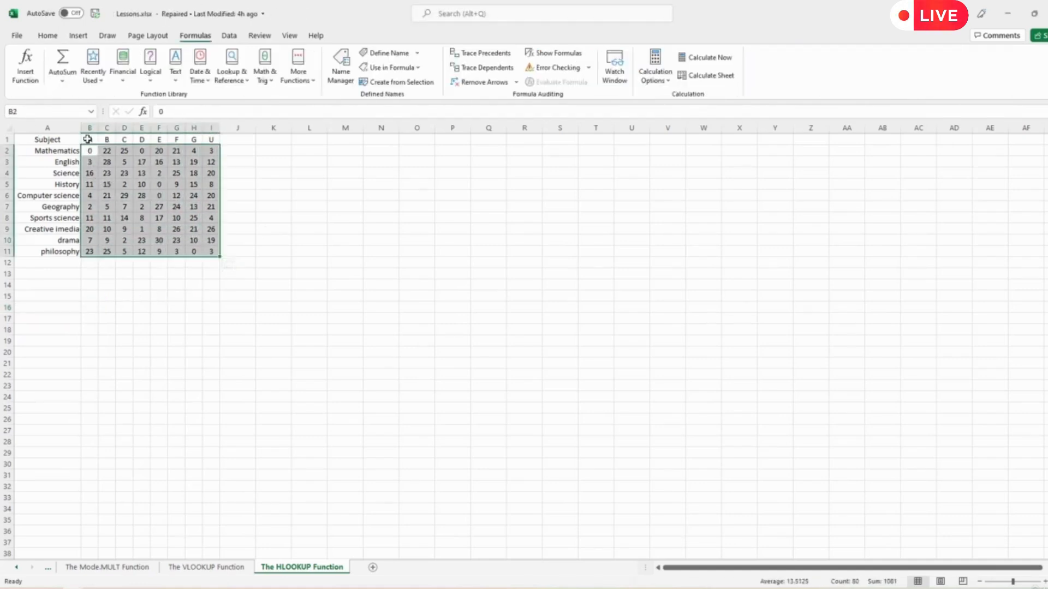
left_click_drag(88, 139, 213, 255)
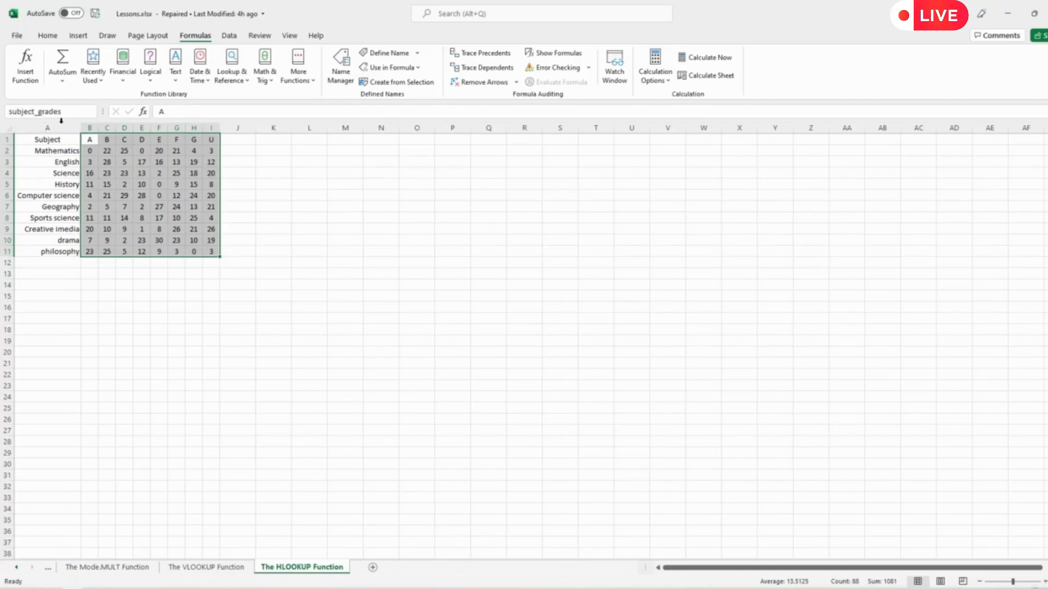
key("Return")
Enter Computer science as the lookup subject in cell A15 and move to cell B14.
left_click(61, 297)
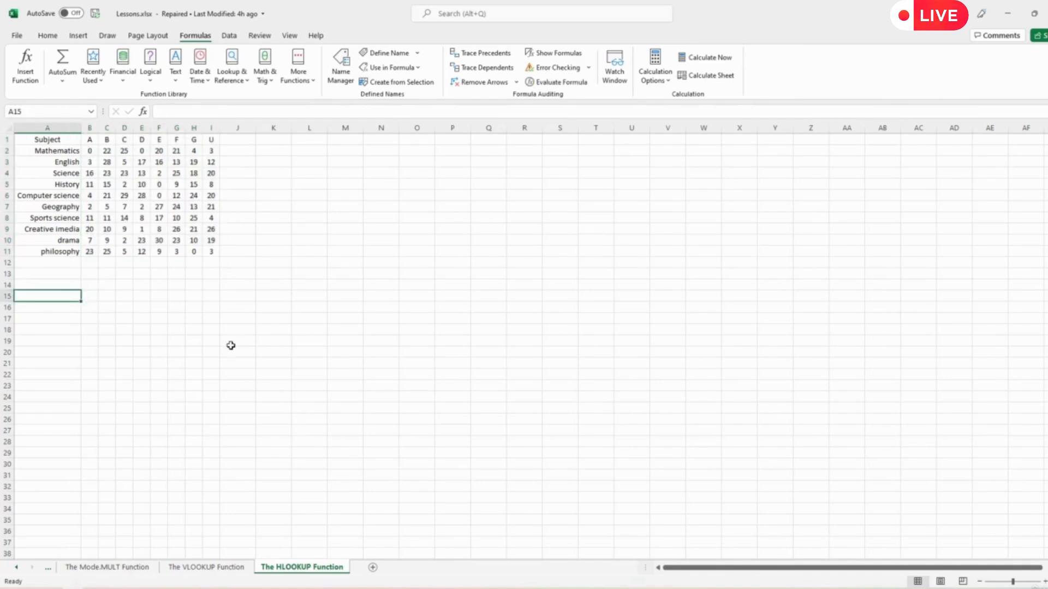
type("Computer s")
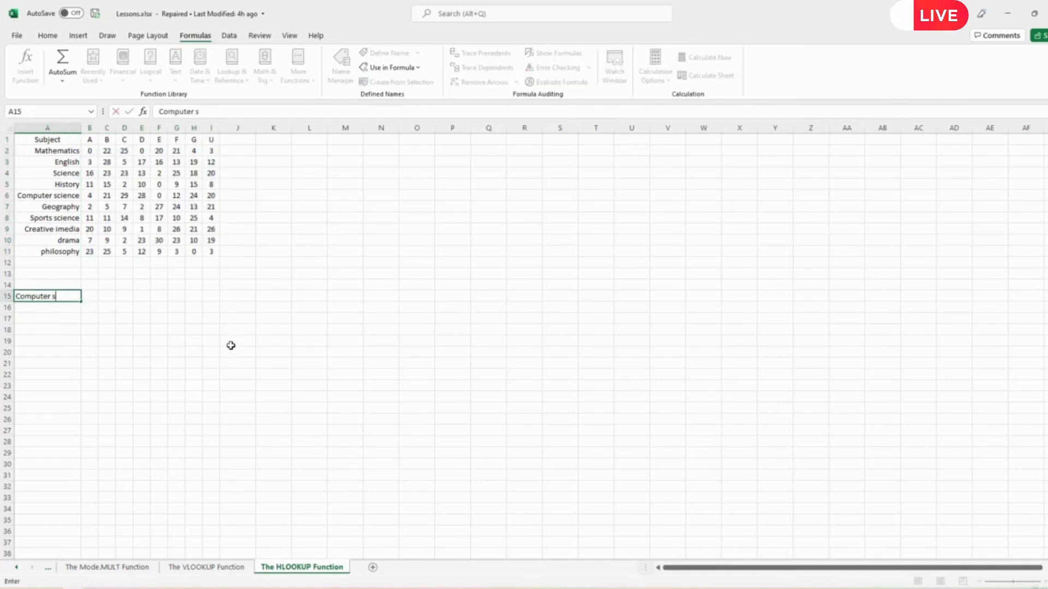
type("cience")
key("Up")
key("Right")
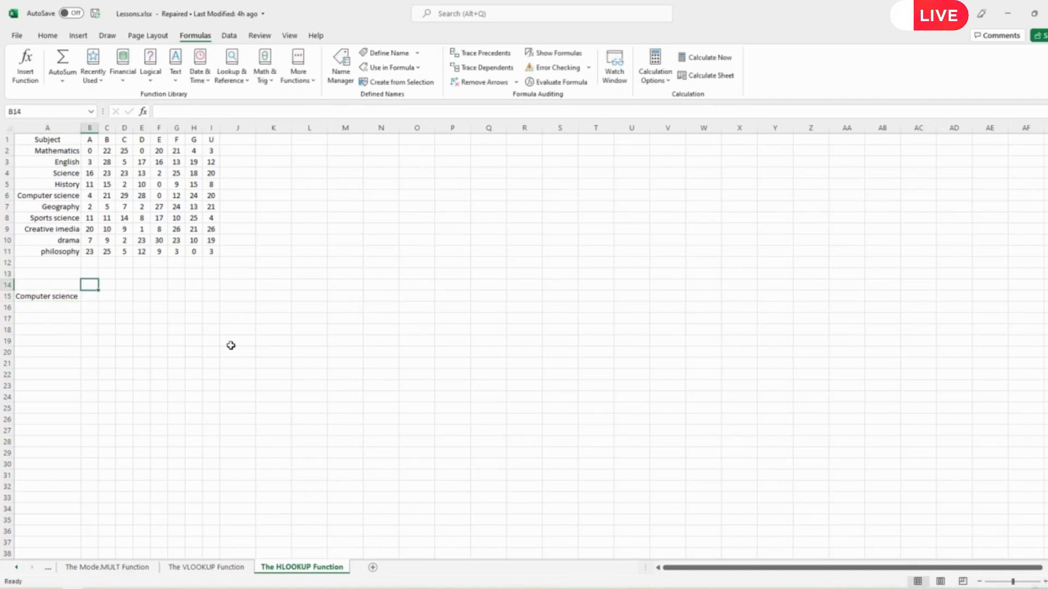
Enter the grade headings A, B, C, D, E, F, G and U across B14:I14.
type("A")
key("Tab")
type("B")
key("Tab")
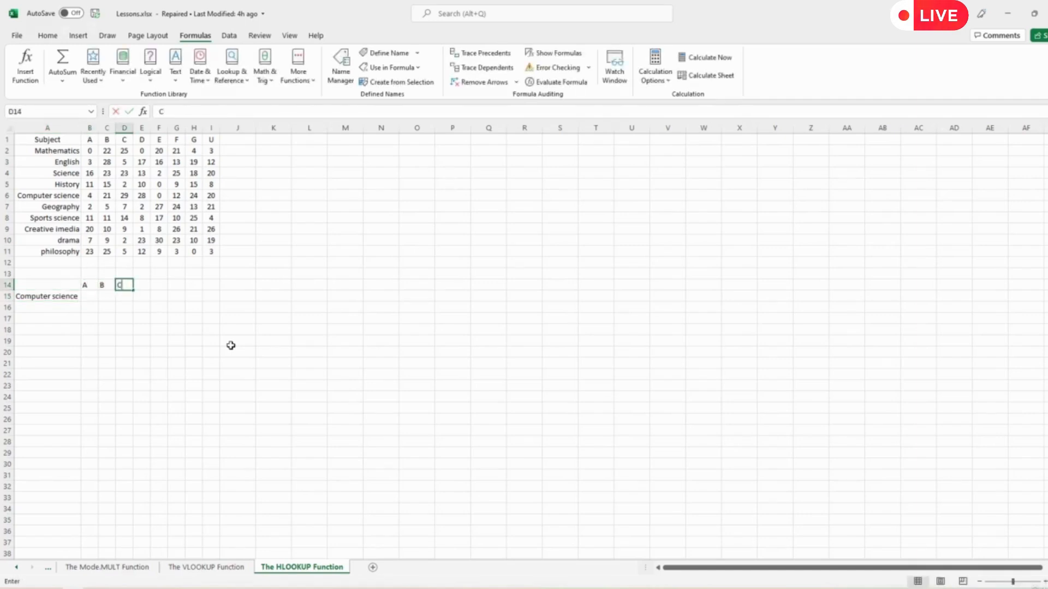
type("C\tD\tE")
key("Tab")
type("F")
key("Tab")
type("G")
key("Tab")
type("U")
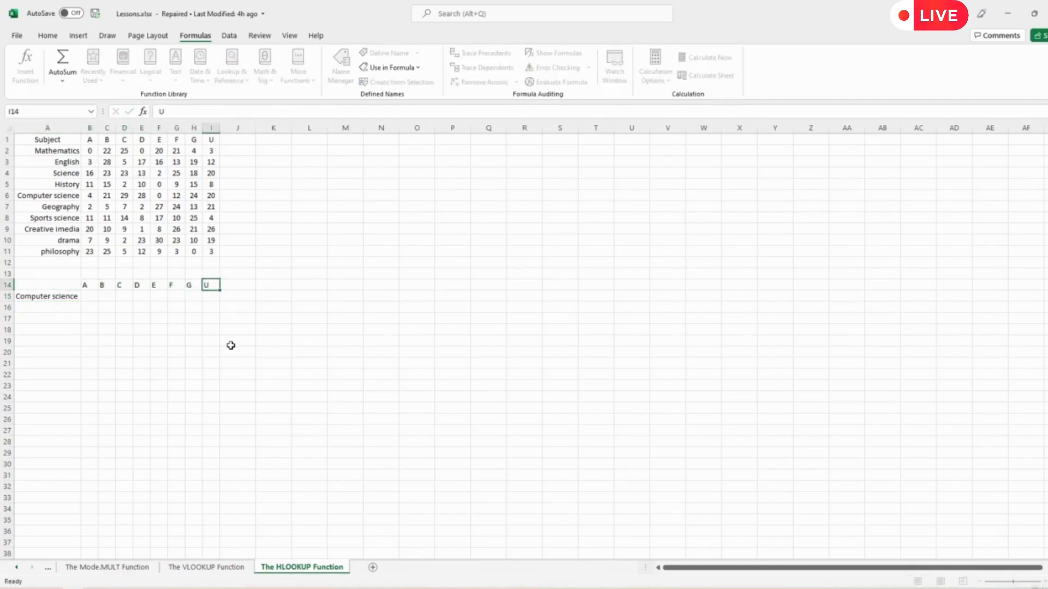
key("Return")
Enter the formula =HLOOKUP(B14,subject_grades,6,FALSE) in cell B15.
key("Left")
key("Left")
key("Left")
key("Left")
key("Left")
key("Left")
key("Right")
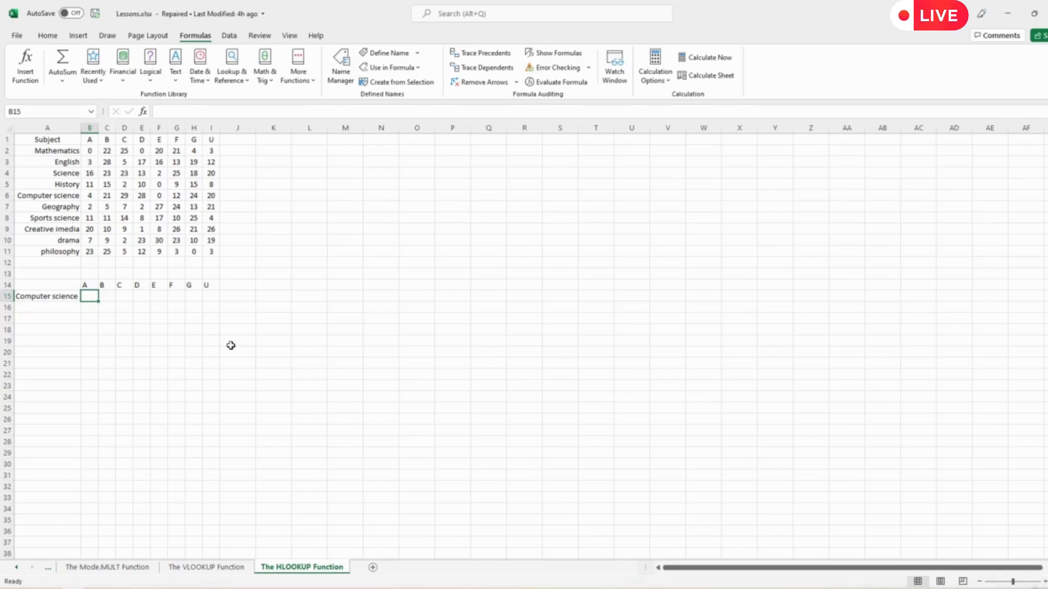
type("=")
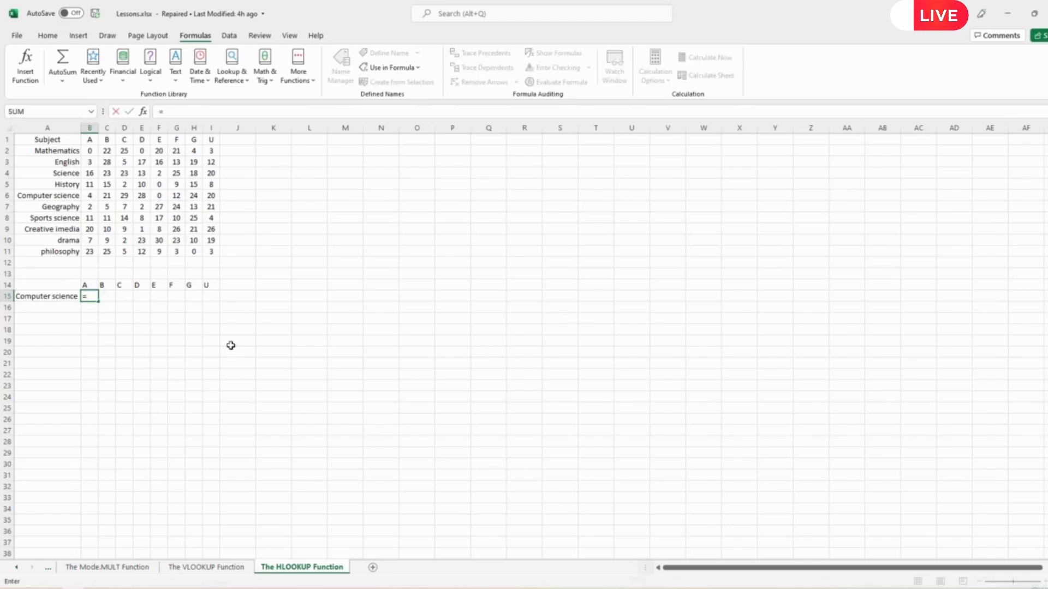
type("hlookup")
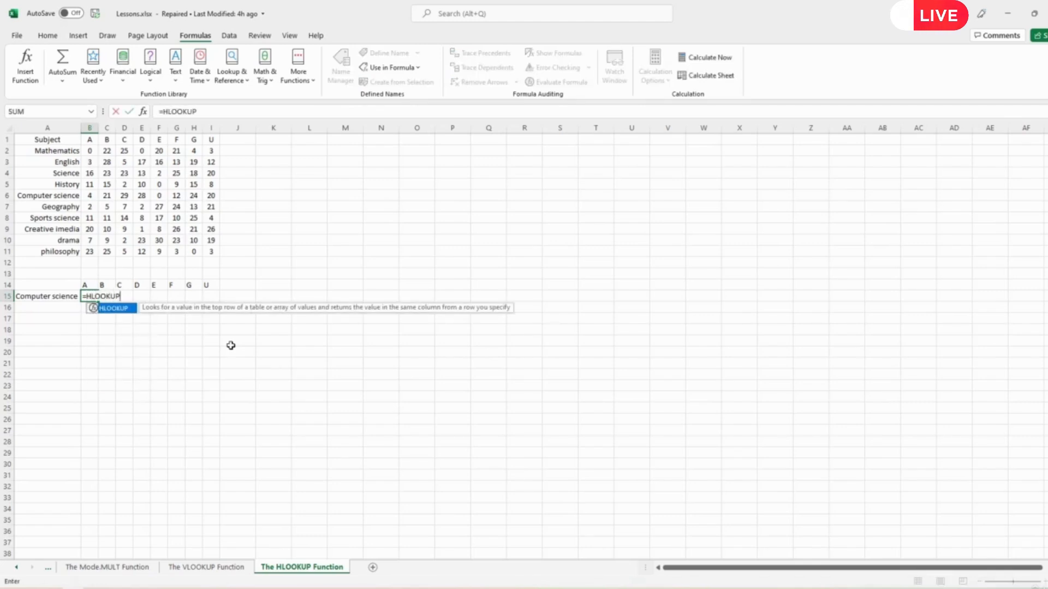
key("Tab")
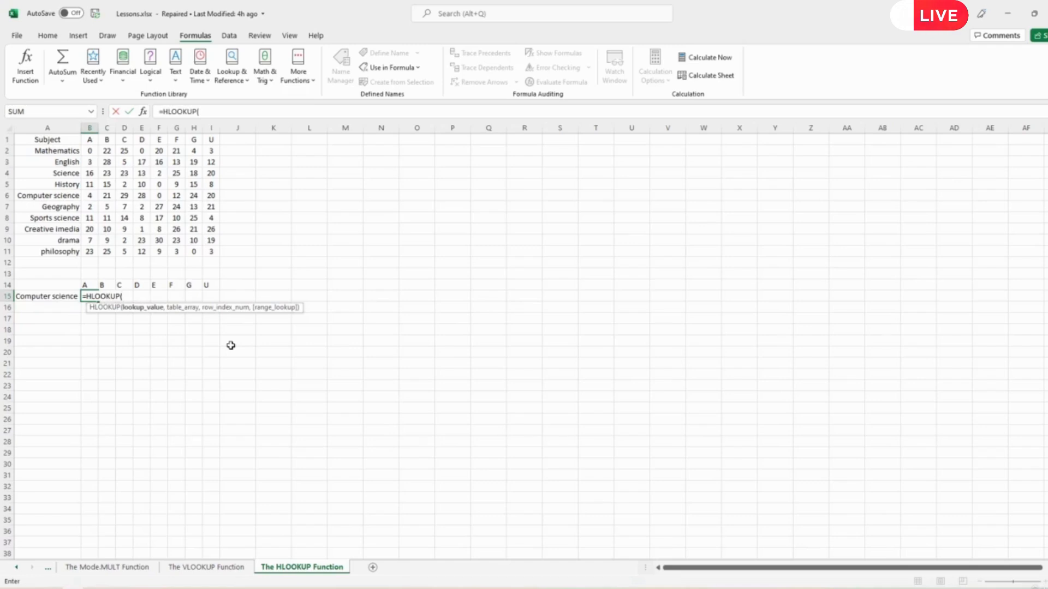
left_click(88, 285)
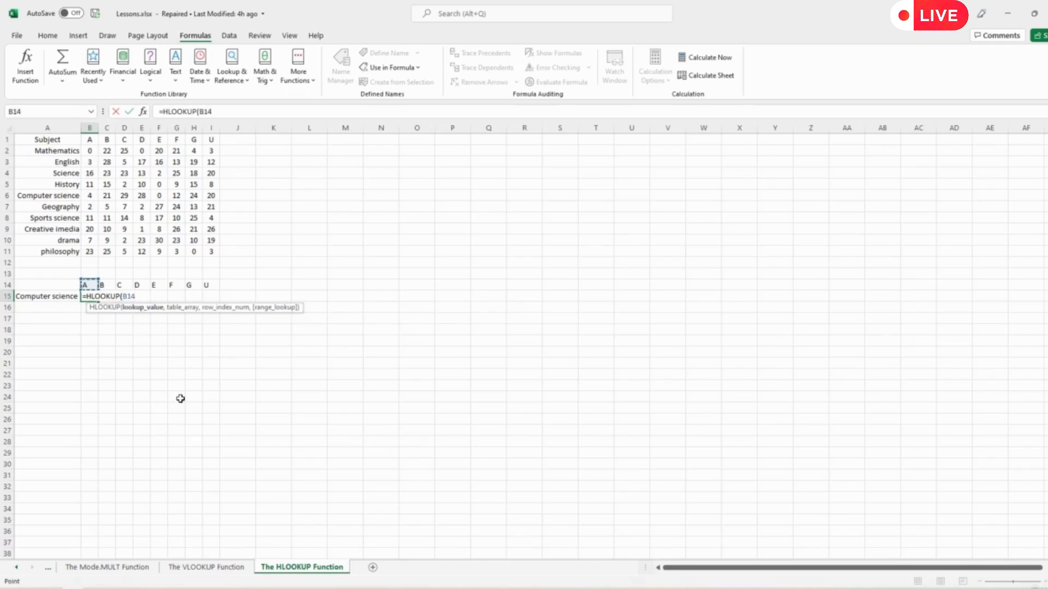
type(",SUBJ")
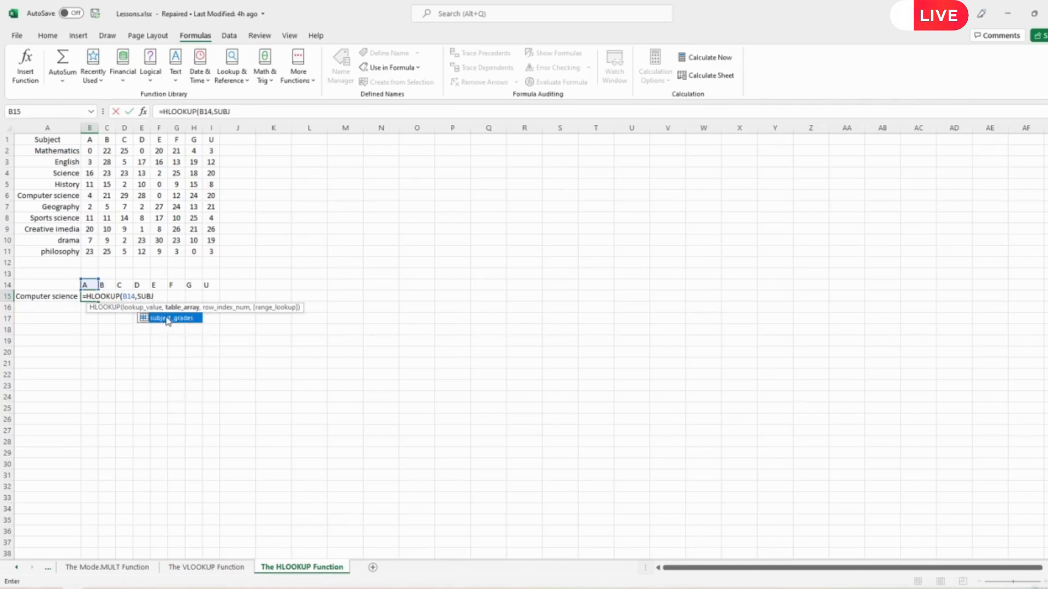
double_click(168, 319)
type(",")
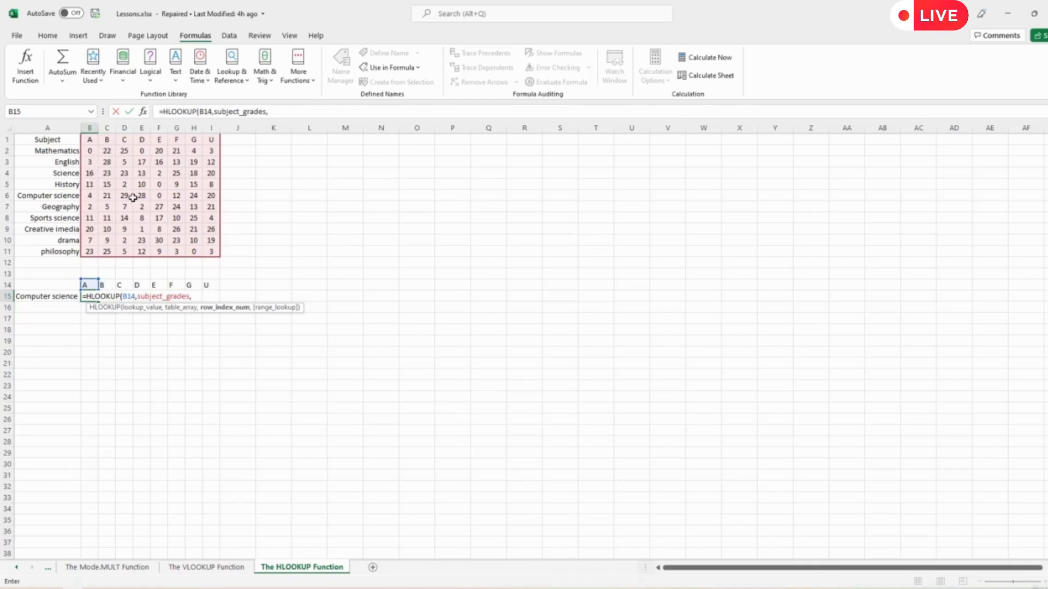
type("6,")
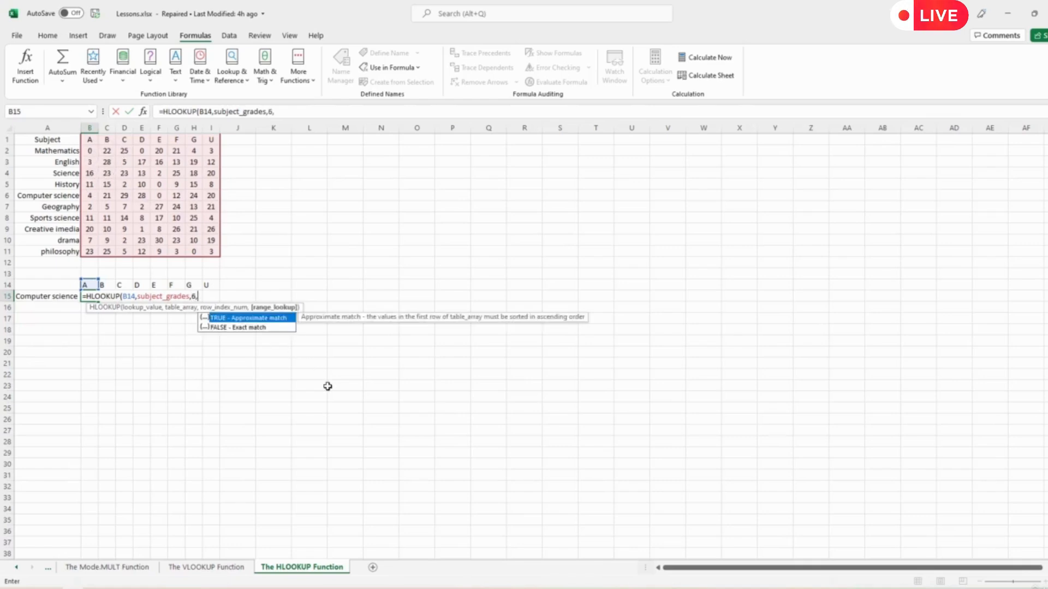
type("FALSE)")
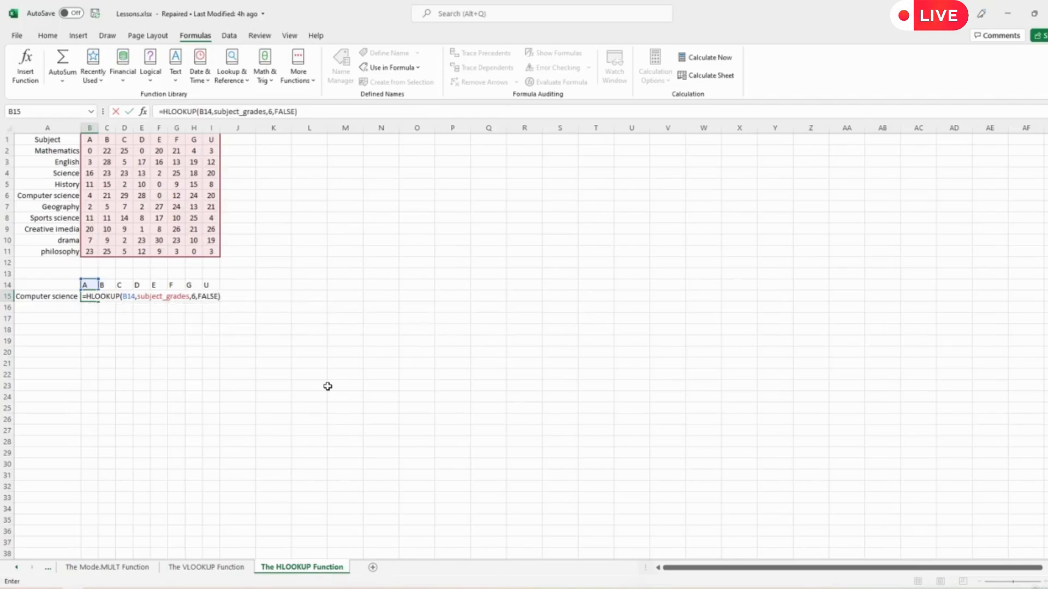
key("Return")
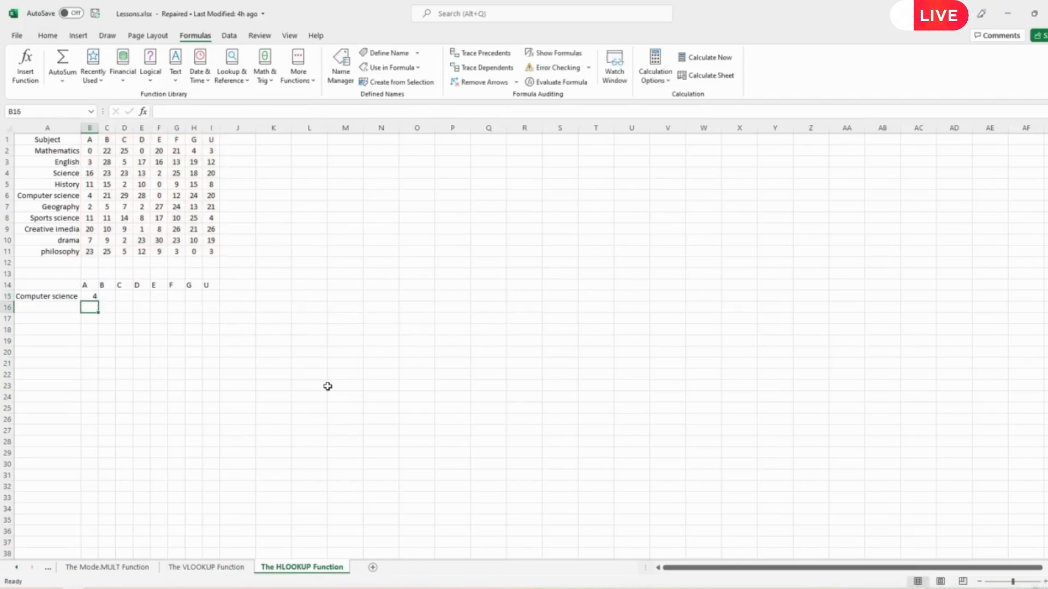
Fill the HLOOKUP formula from B15 across to I15 and review the formula in B15.
left_click(89, 295)
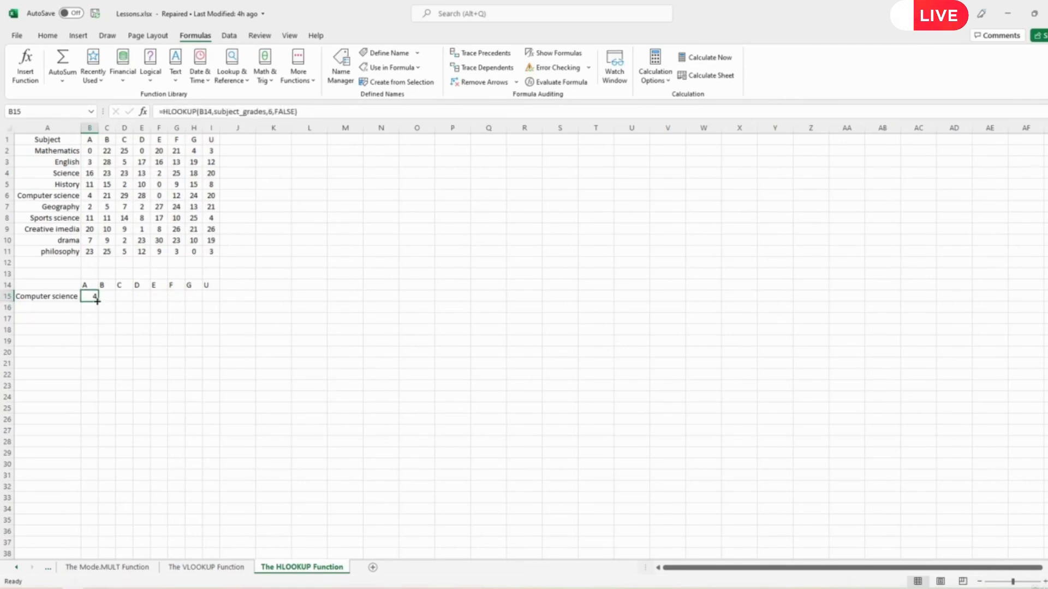
left_click_drag(97, 301, 219, 300)
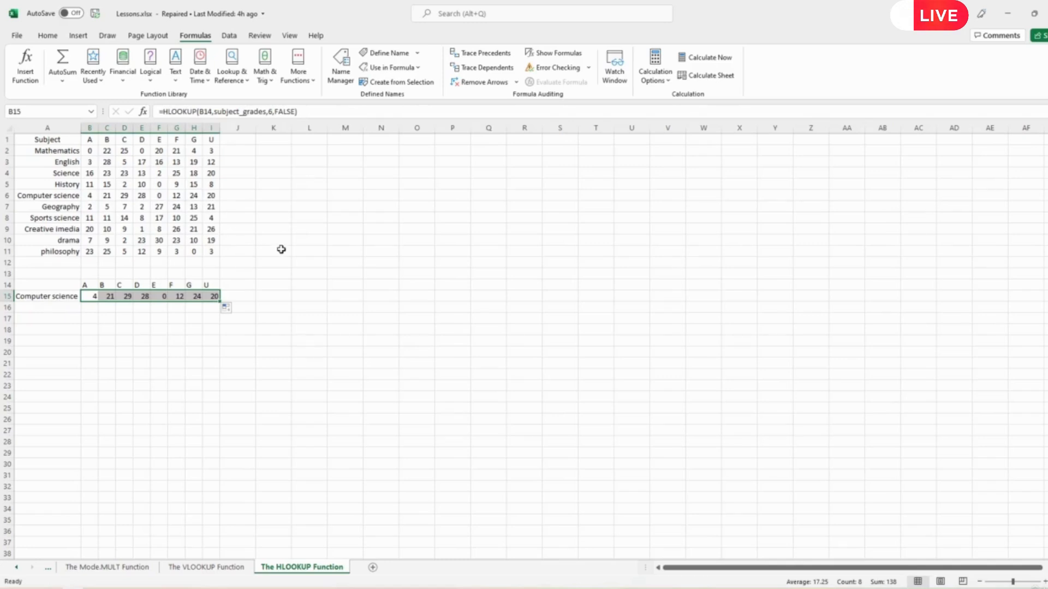
left_click(311, 280)
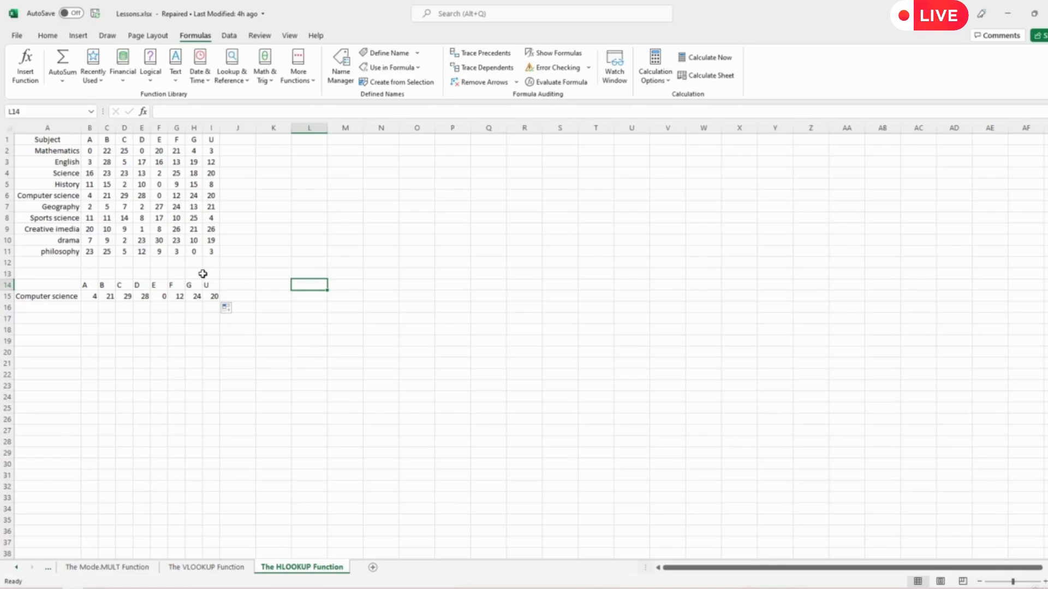
left_click(171, 338)
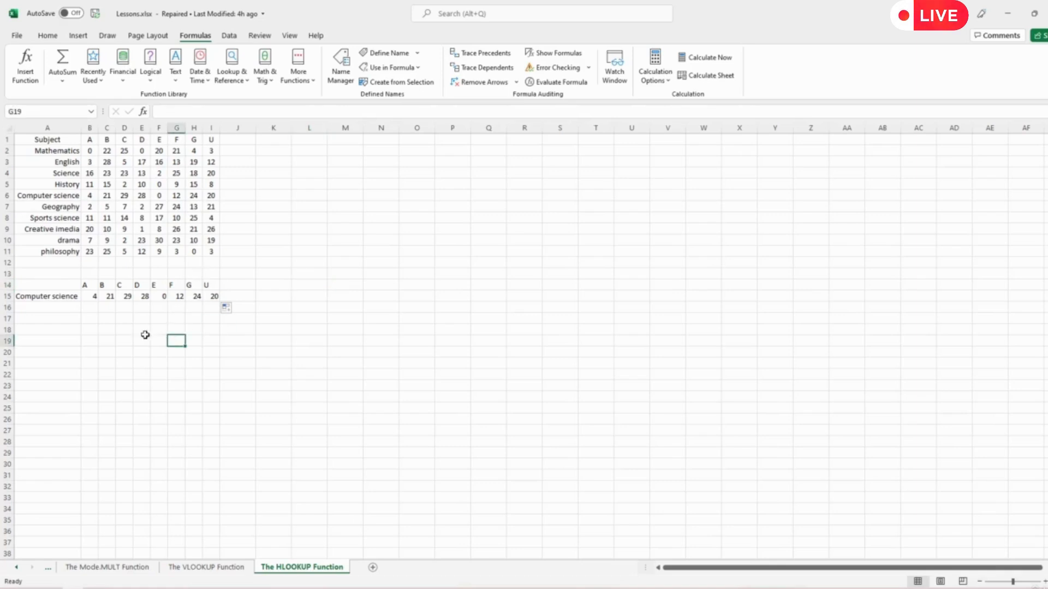
left_click(92, 299)
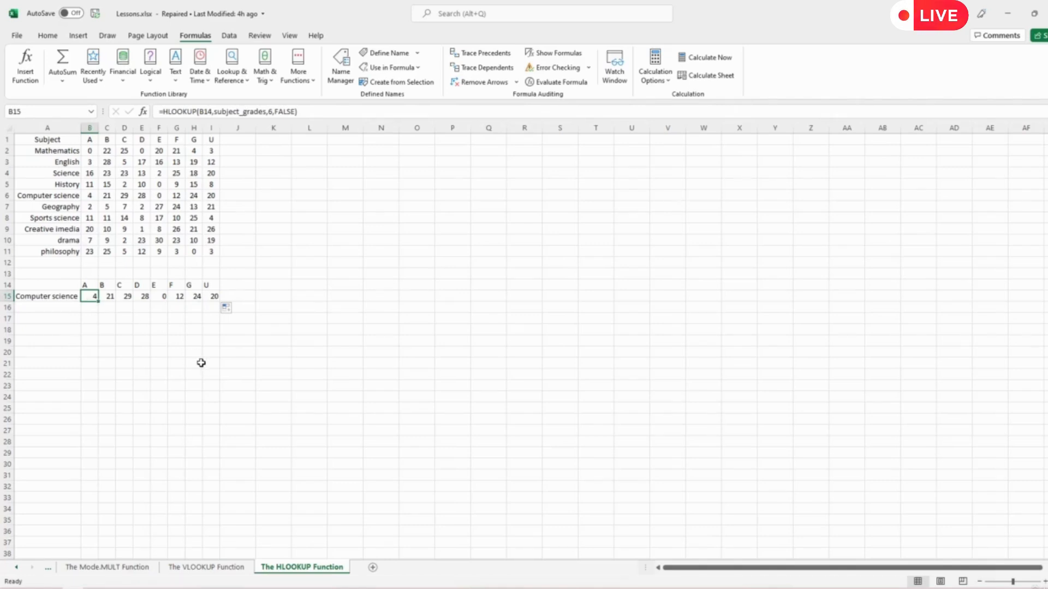
left_click(319, 354)
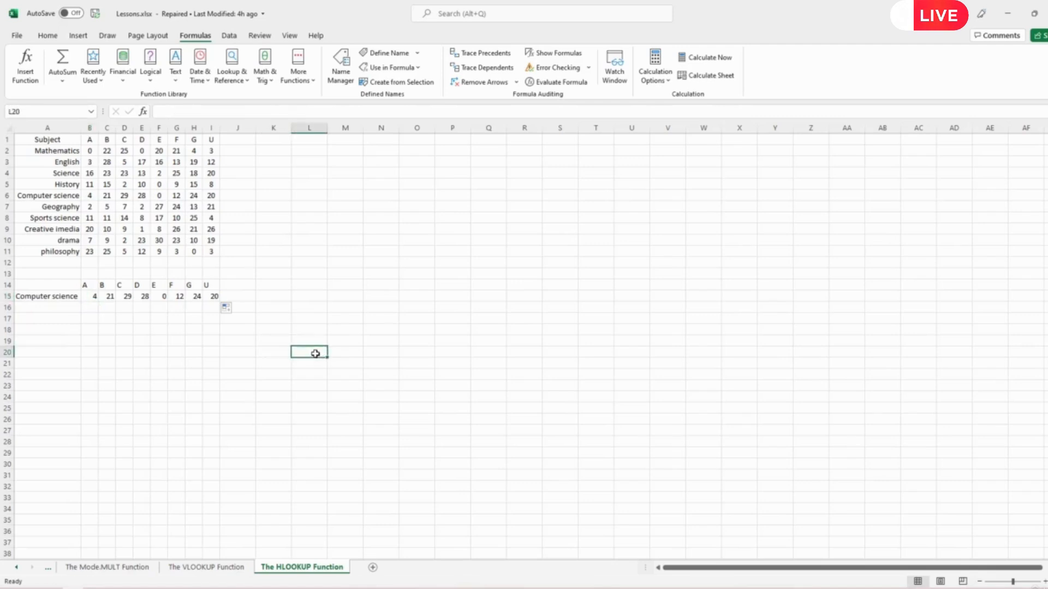